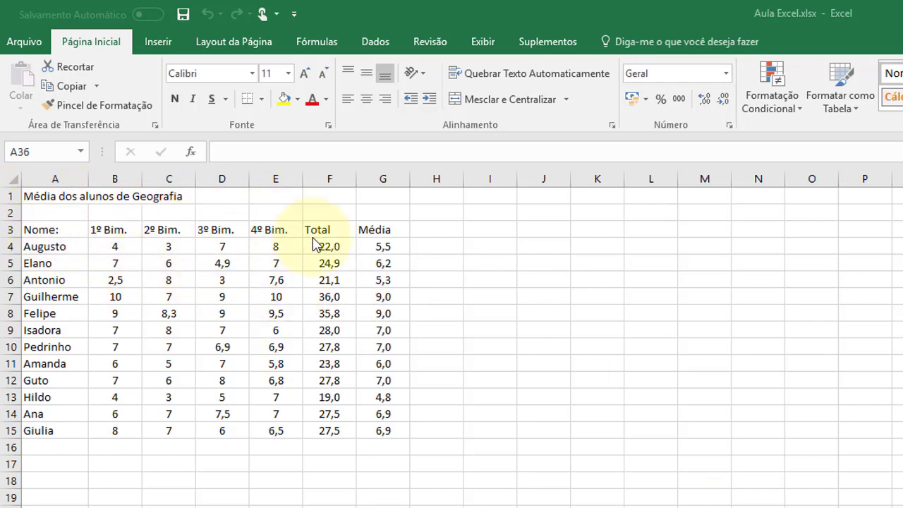
Check the total and average formulas, then label A17 'Maior nota' and A18 'Menor Nota'
click(334, 249)
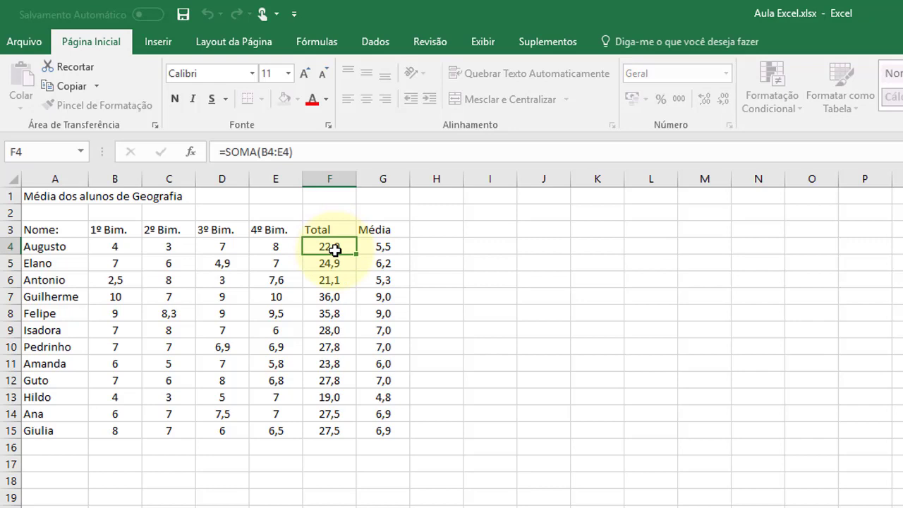
click(386, 251)
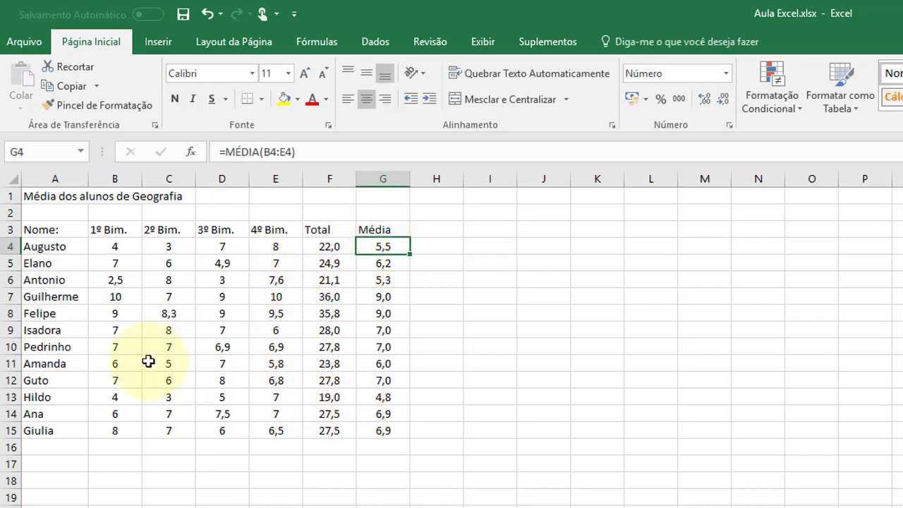
click(60, 457)
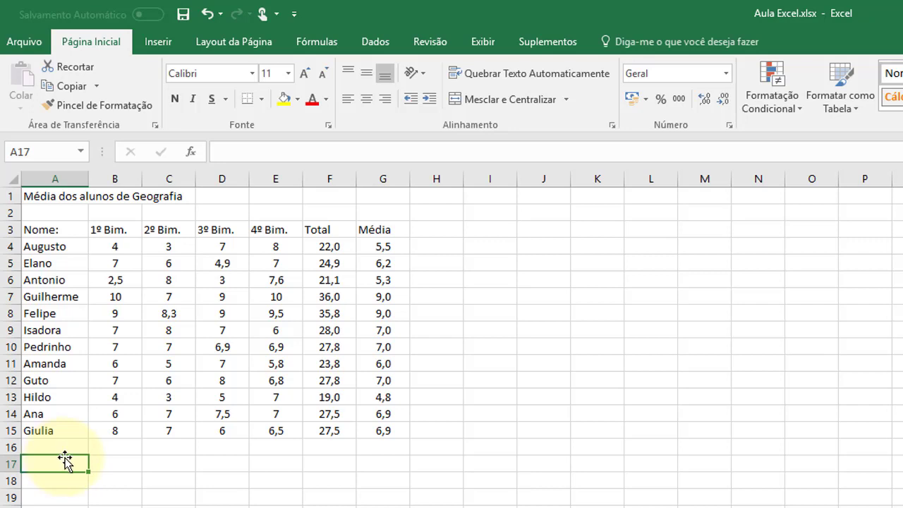
text(Maior nota)
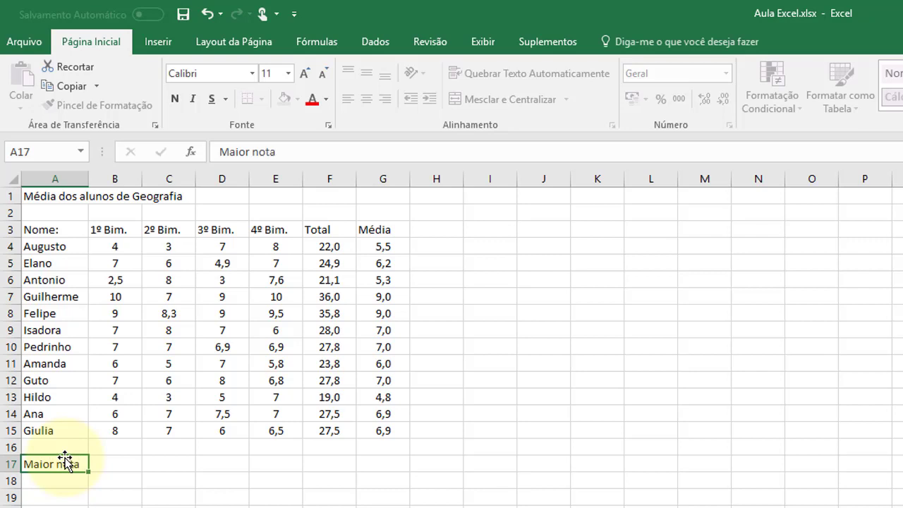
key(Return)
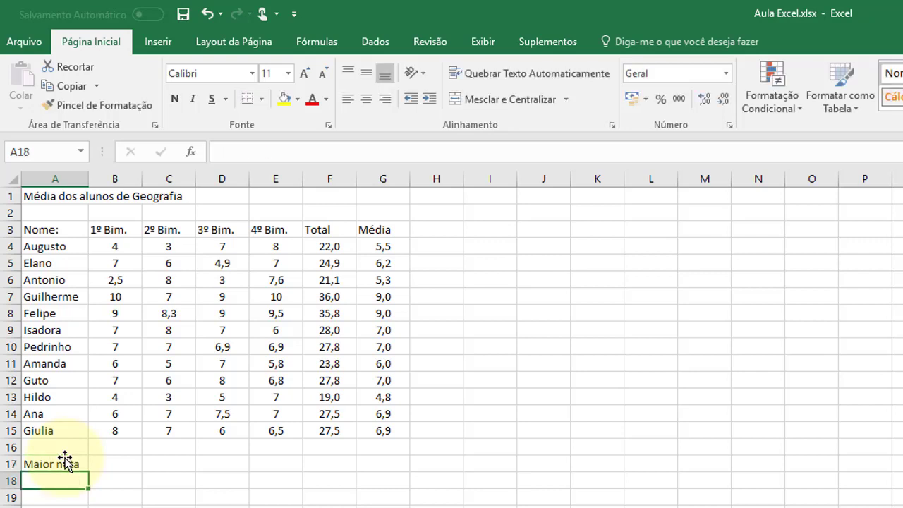
text(Menor Nota)
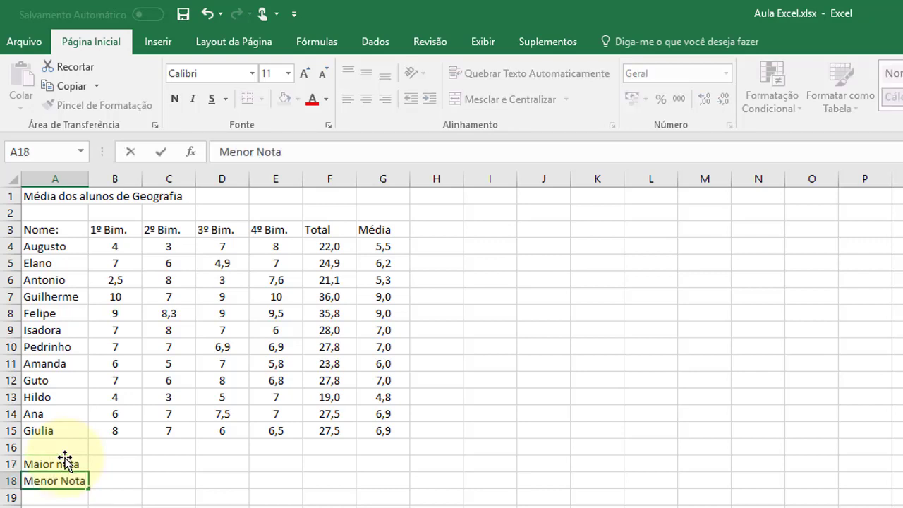
key(Tab)
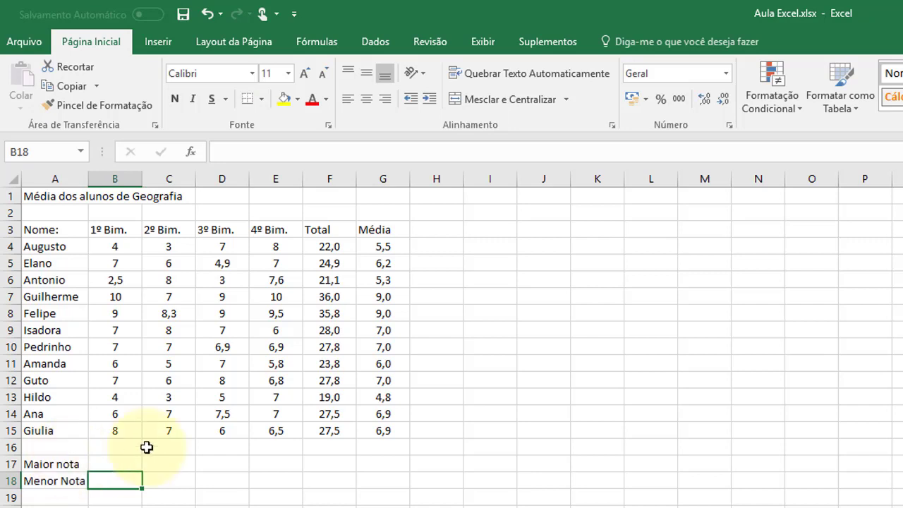
Locate the top 1º Bim. grade of 10 and select B17 for the highest grade
click(121, 463)
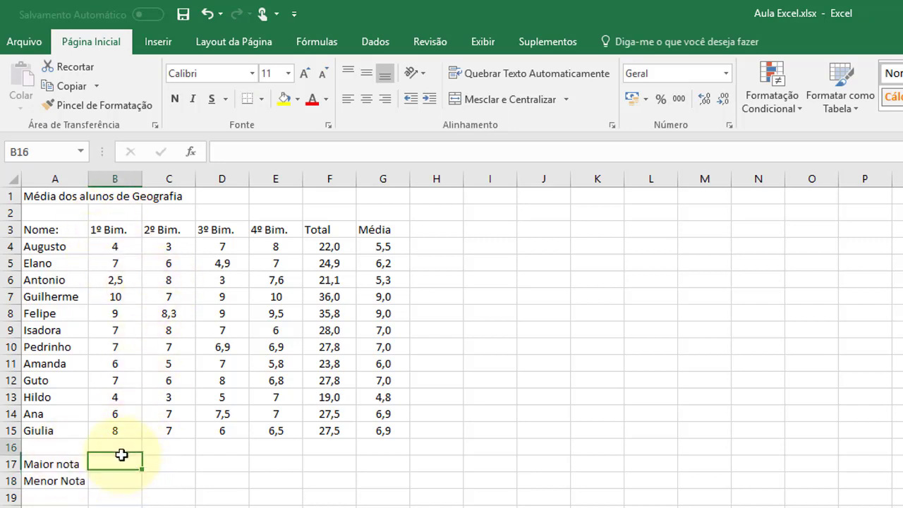
click(117, 447)
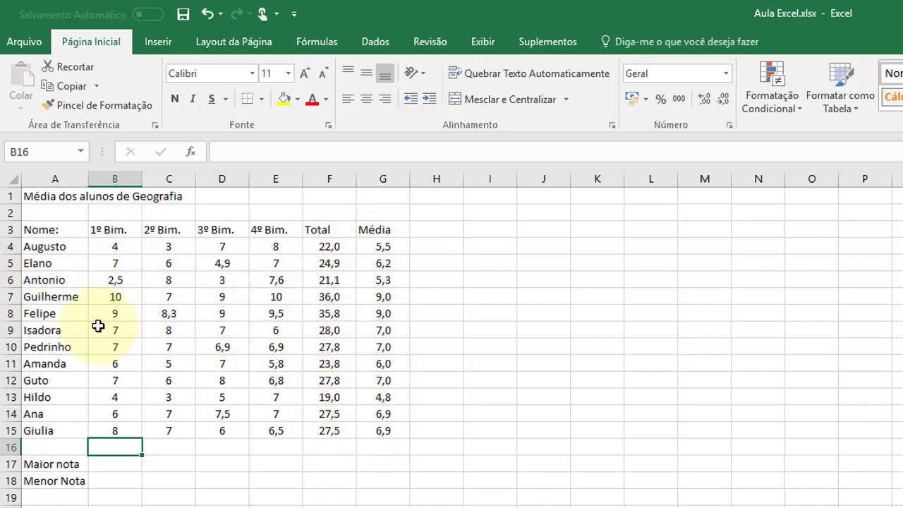
click(131, 295)
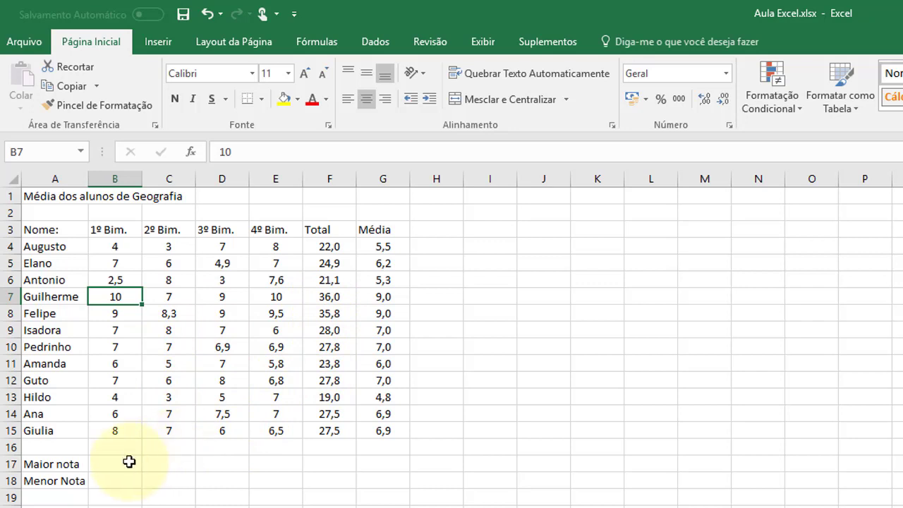
click(103, 480)
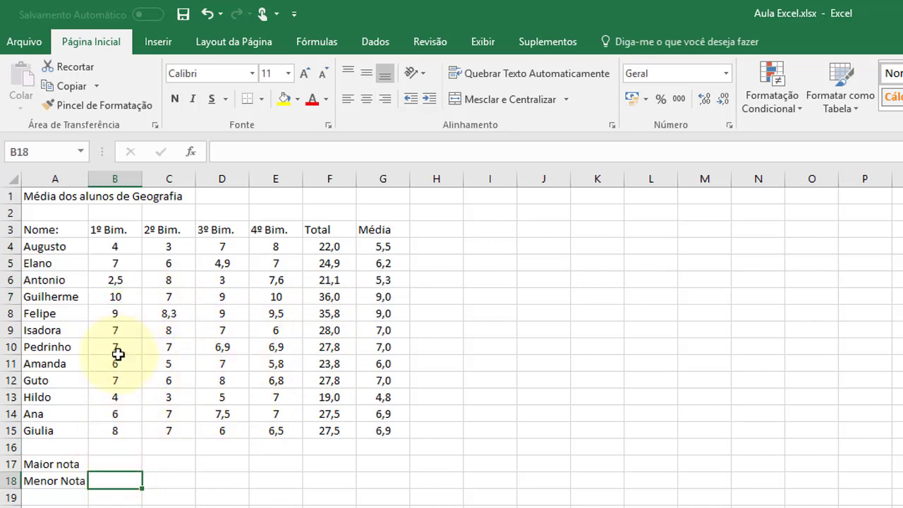
click(120, 463)
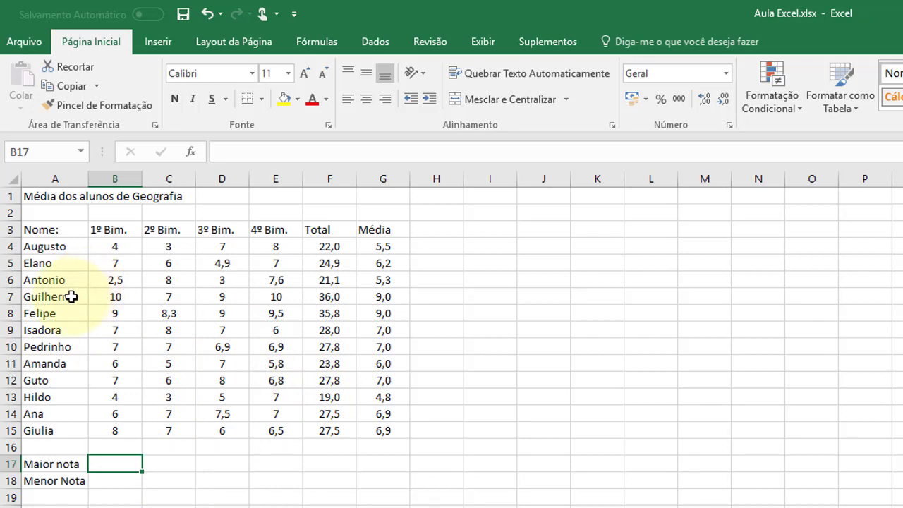
Widen column A and enter =MÁXIMO(B4:B15) in B17, which shows 10
drag(88, 175, 103, 173)
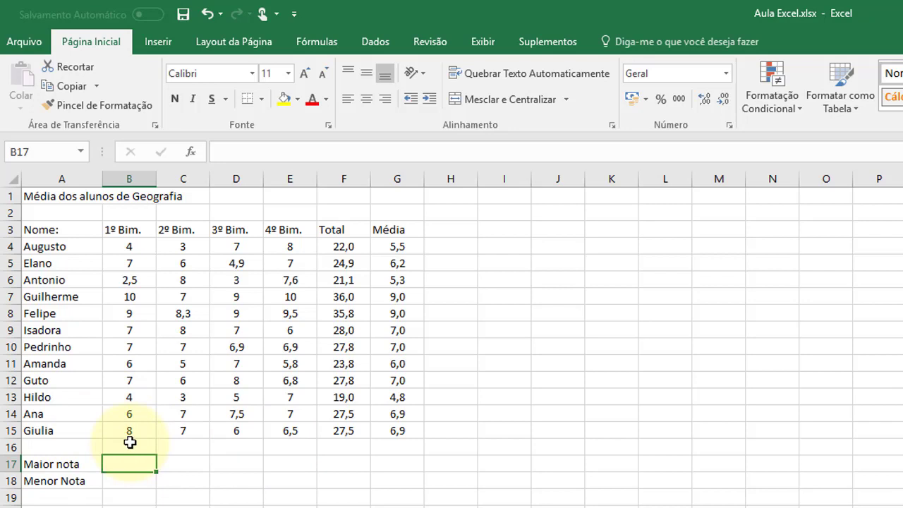
text(=)
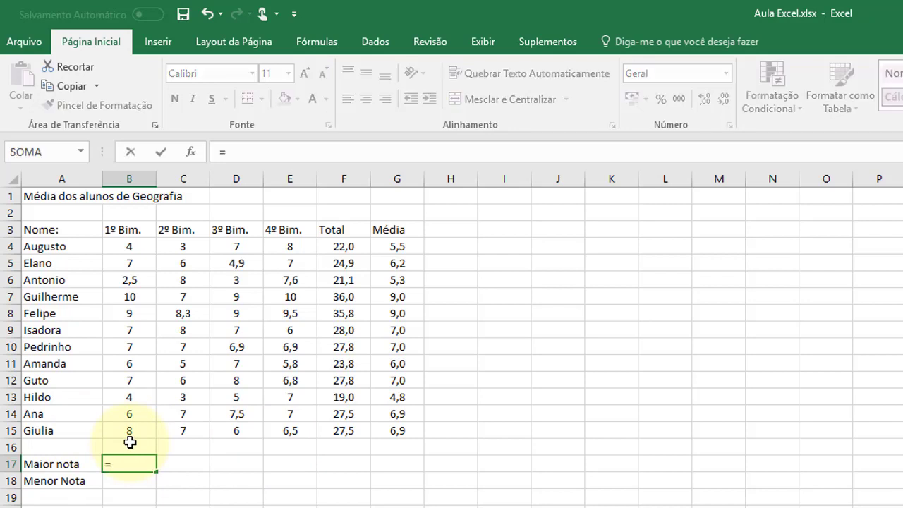
text(M)
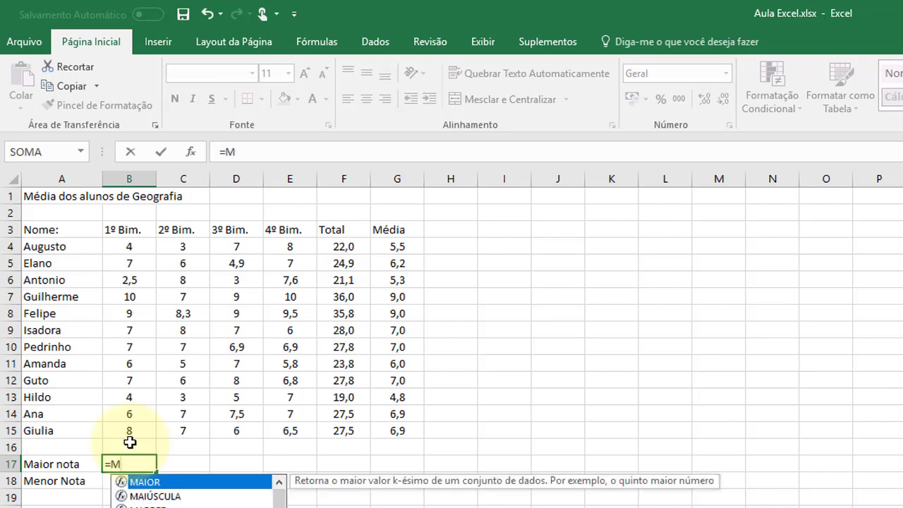
text(ax)
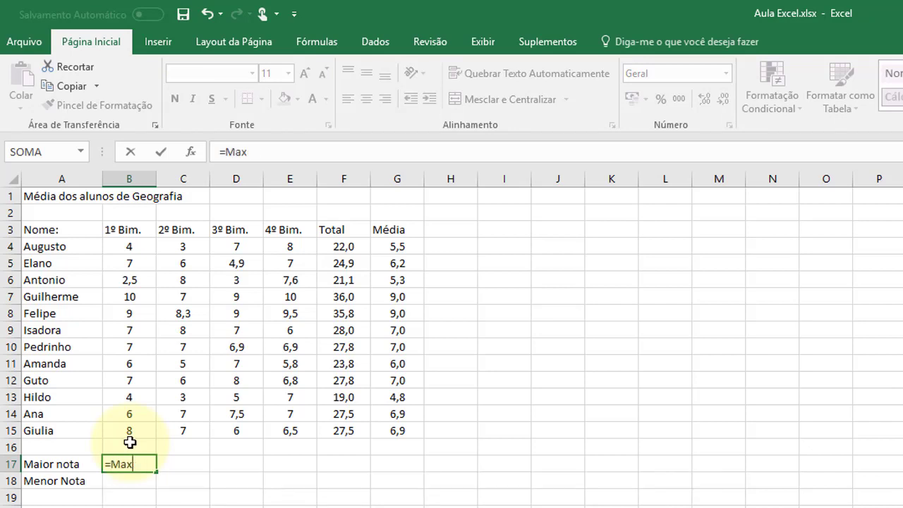
text(uimo()
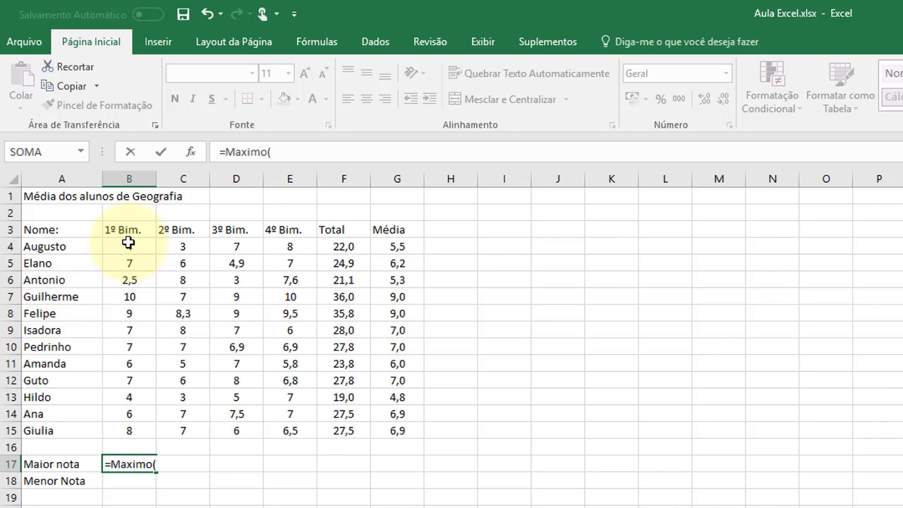
drag(129, 243, 131, 431)
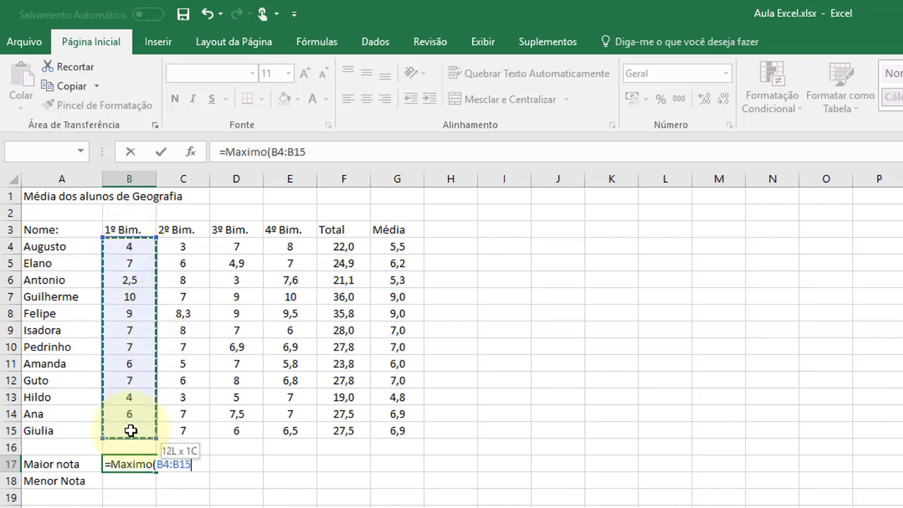
drag(131, 431, 131, 431)
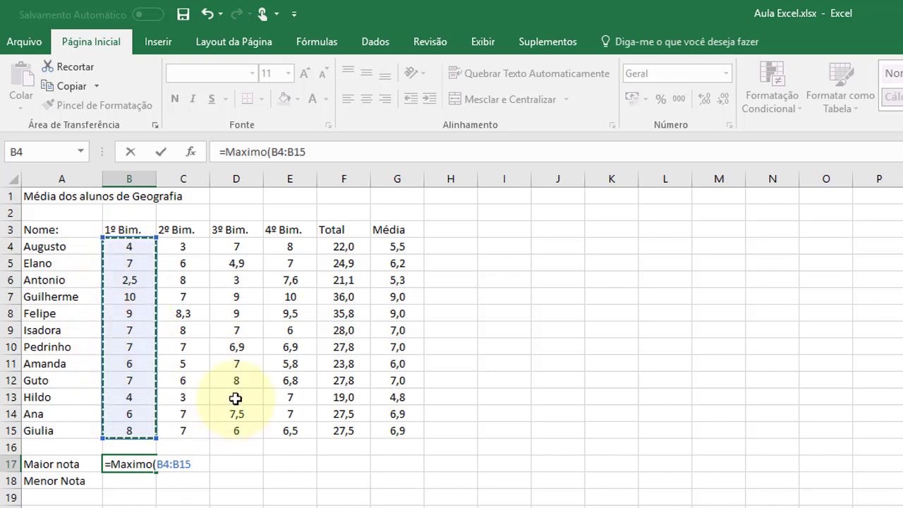
text())
key(Return)
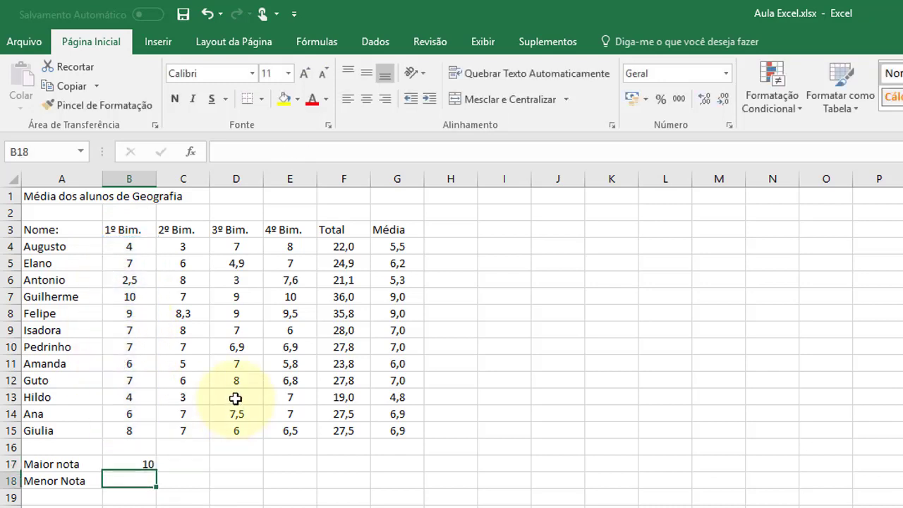
Enter the top-scoring student's name in C17, beside the highest grade
click(121, 455)
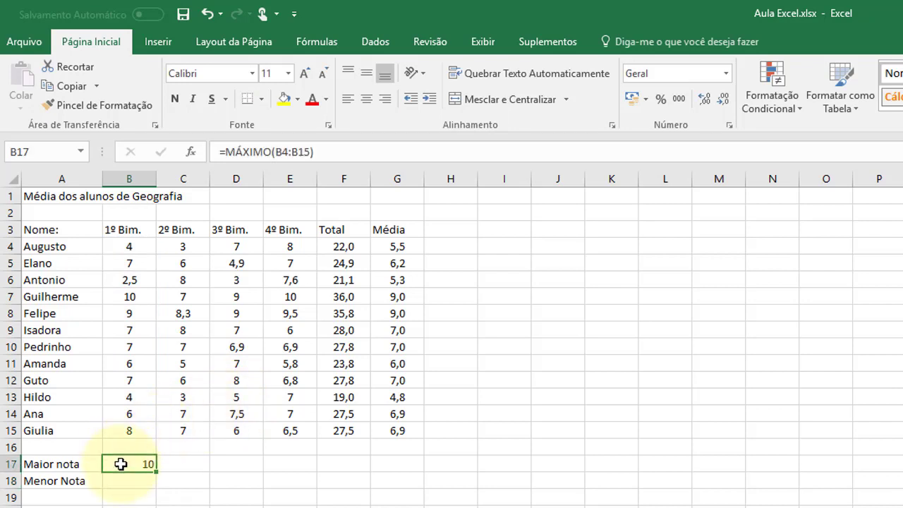
click(194, 473)
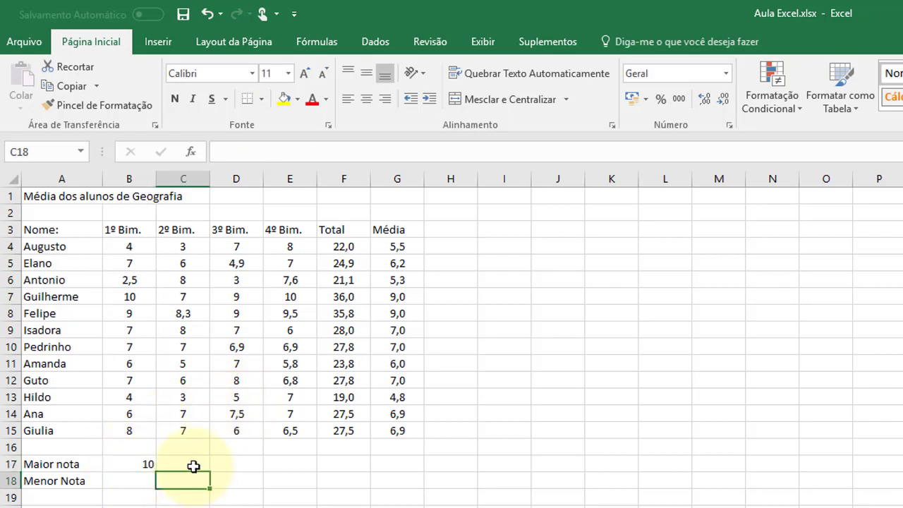
click(189, 462)
text(G)
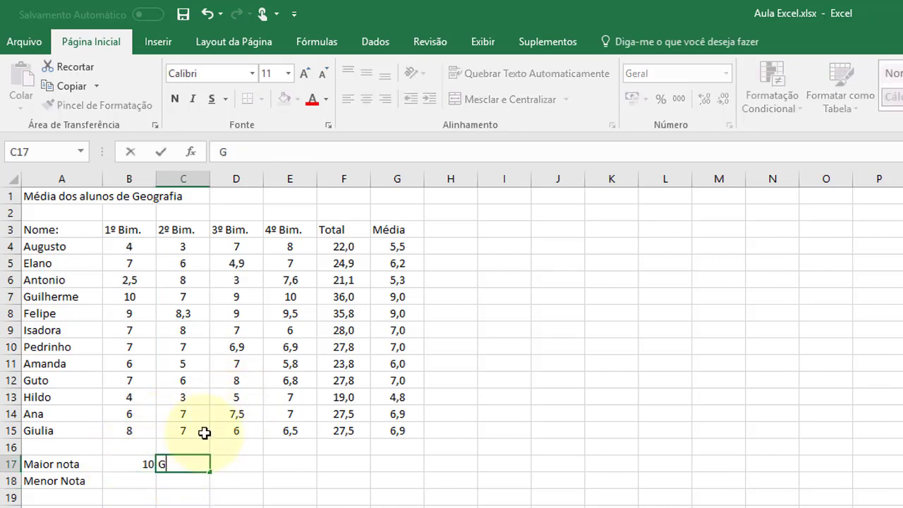
text(kherme)
key(BackSpace)
key(BackSpace)
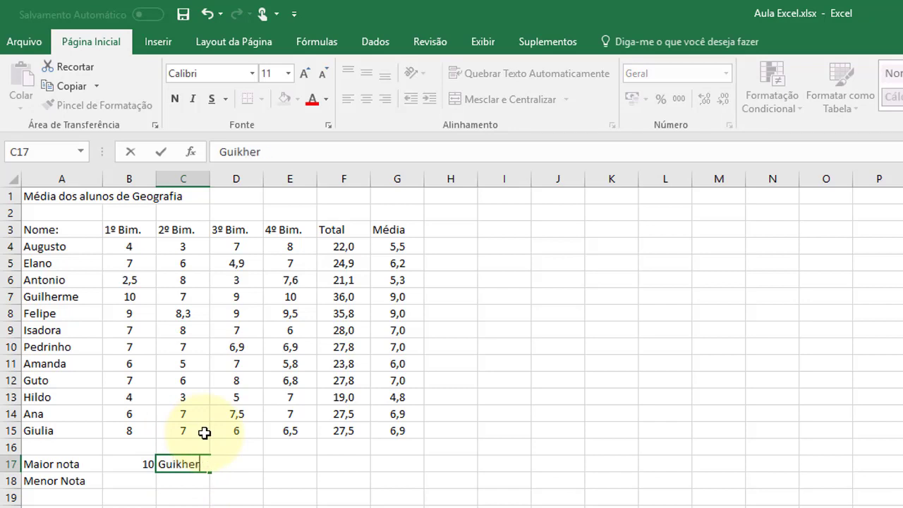
key(BackSpace)
key(BackSpace)
key(BackSpace)
key(BackSpace)
text(lh)
text(erme)
key(Return)
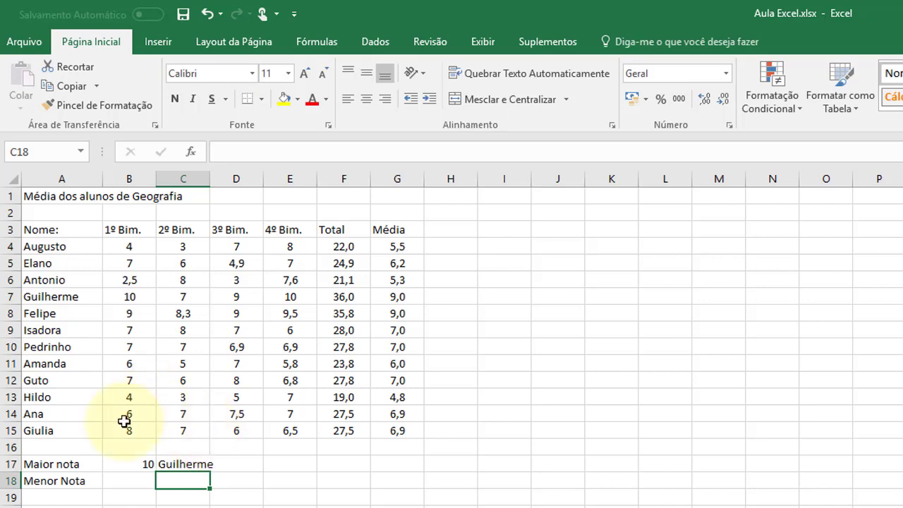
Review the MÁXIMO formula in B17 and select B18 for the lowest grade
click(132, 484)
click(141, 463)
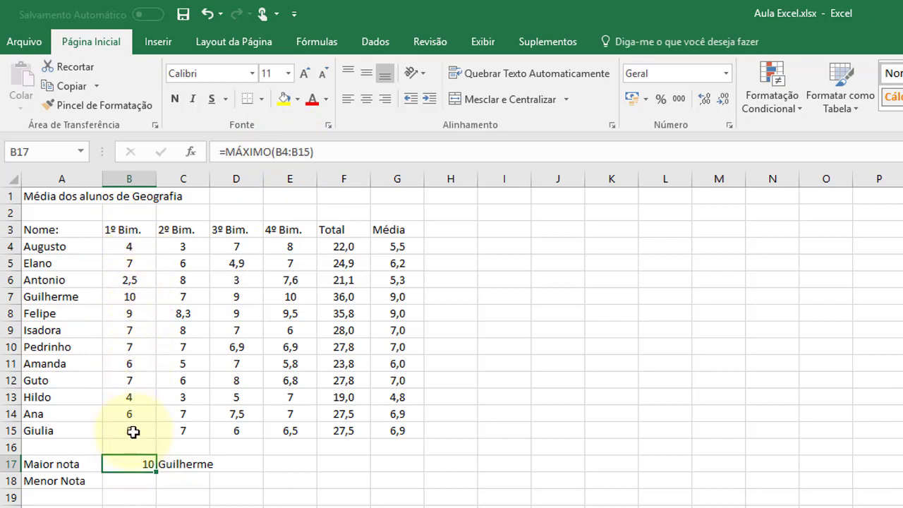
click(124, 479)
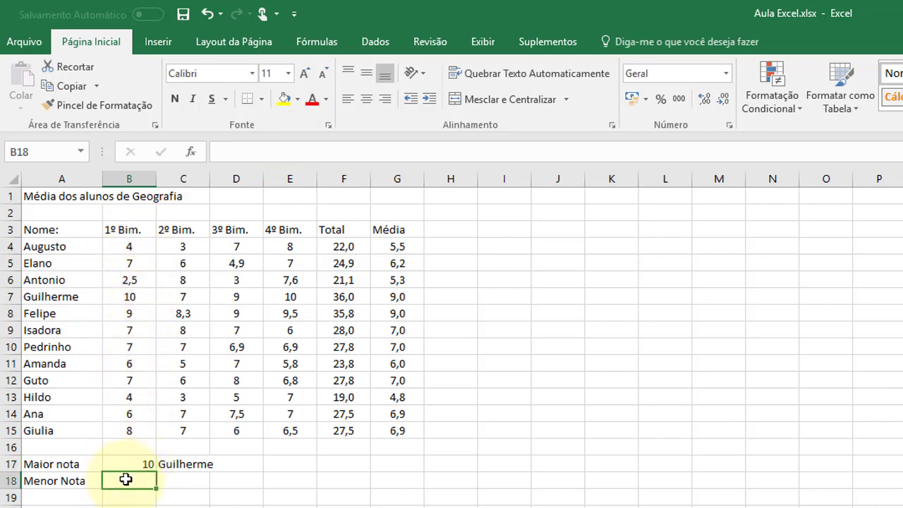
Enter =MÍNIMO(B4:B15) in B18, giving the lowest 1º Bim. grade of 2,5
text(+)
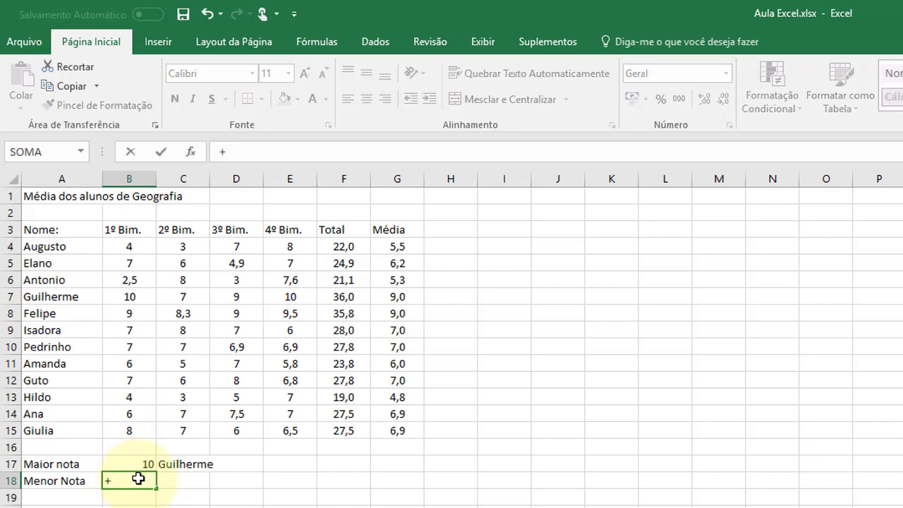
key(BackSpace)
text(=mi)
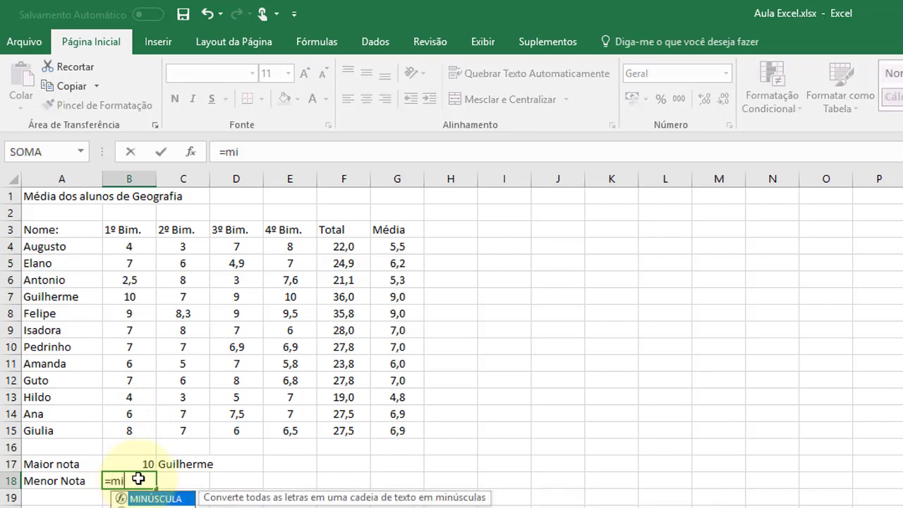
text(nu)
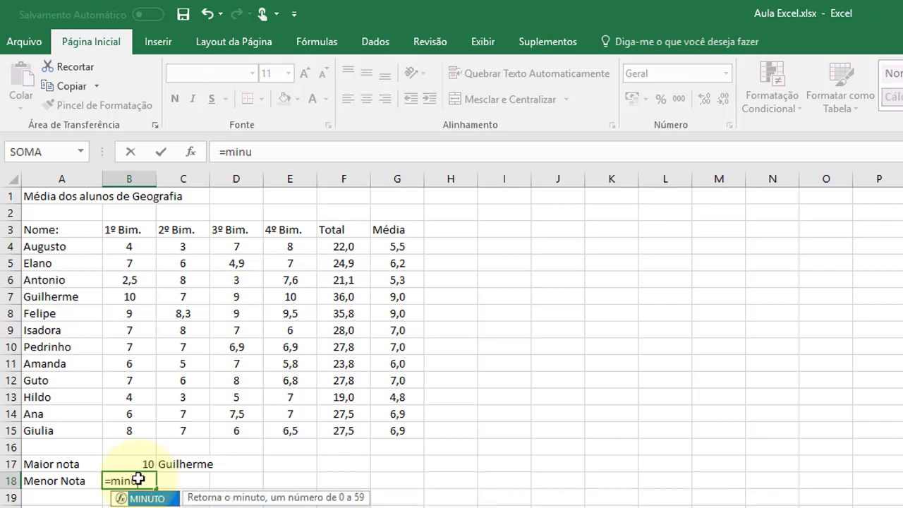
text(m)
key(BackSpace)
key(BackSpace)
key(BackSpace)
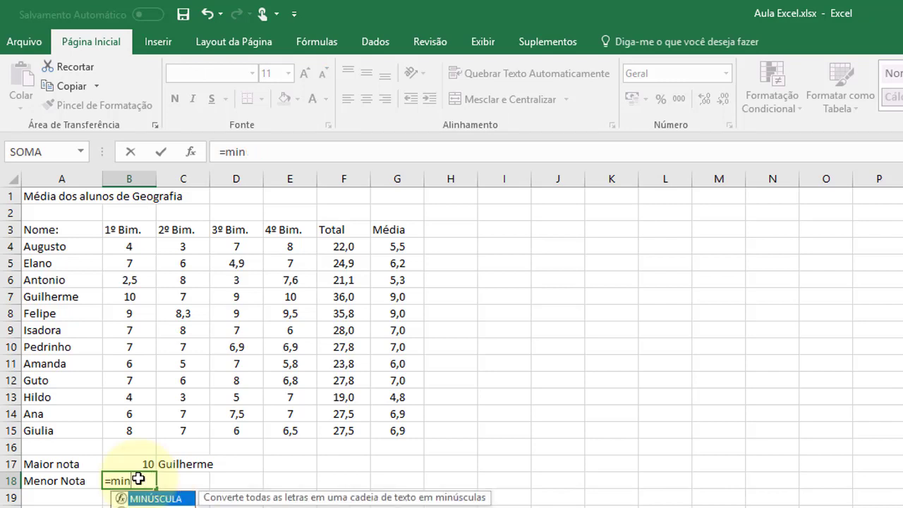
text(imo()
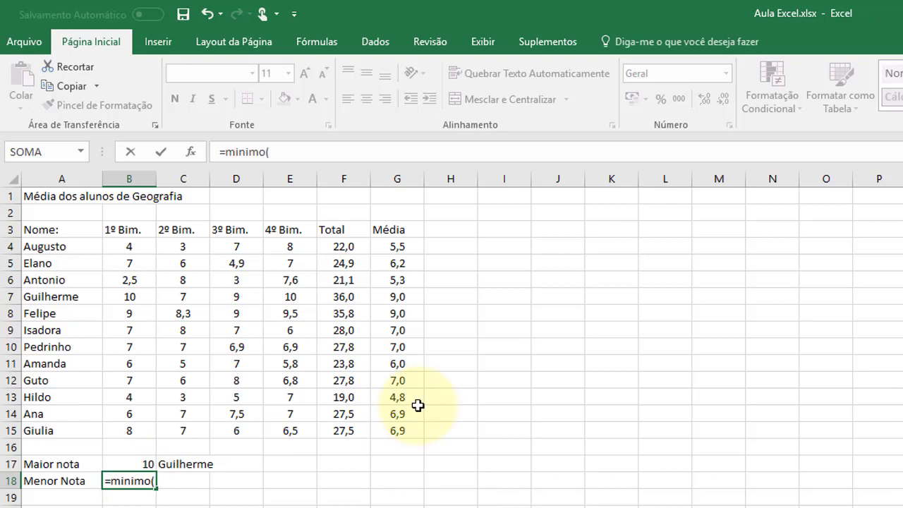
drag(130, 246, 145, 427)
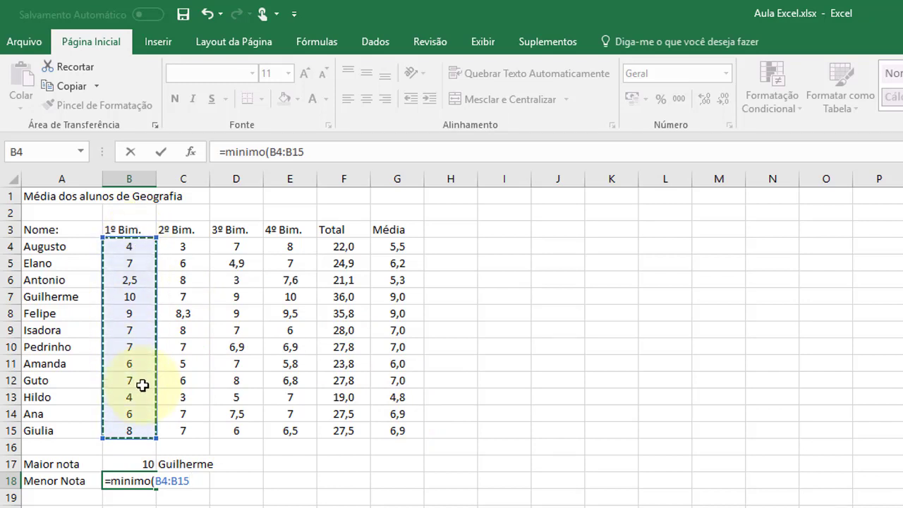
text())
key(Return)
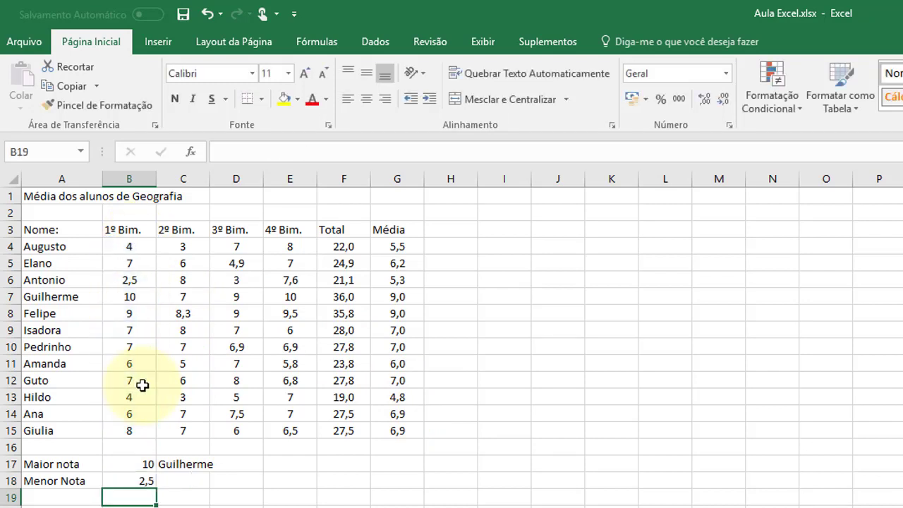
click(145, 480)
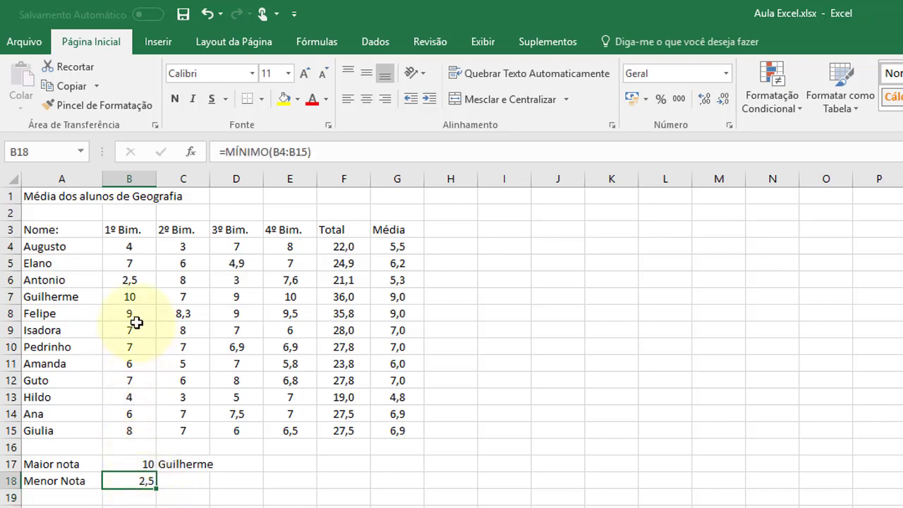
Enter the lowest-scoring student's name in C18, beside the 2,5 result
click(192, 478)
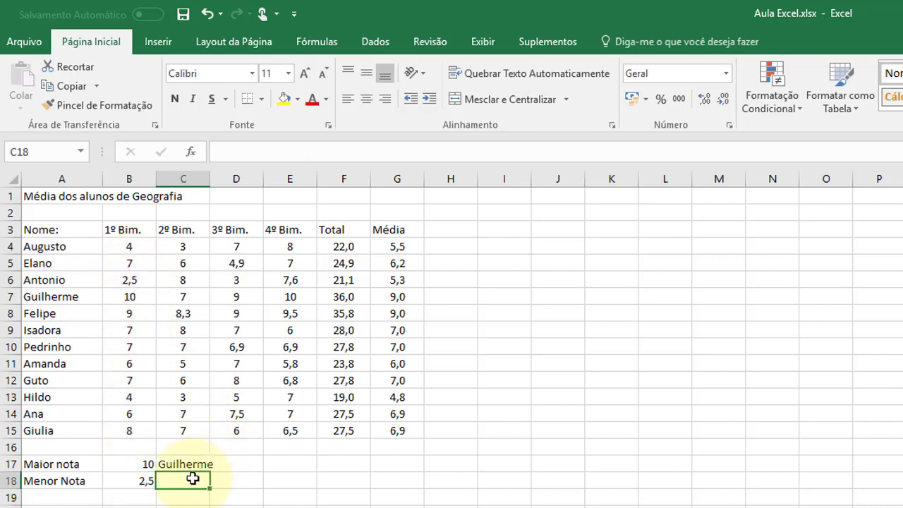
text(Antonio)
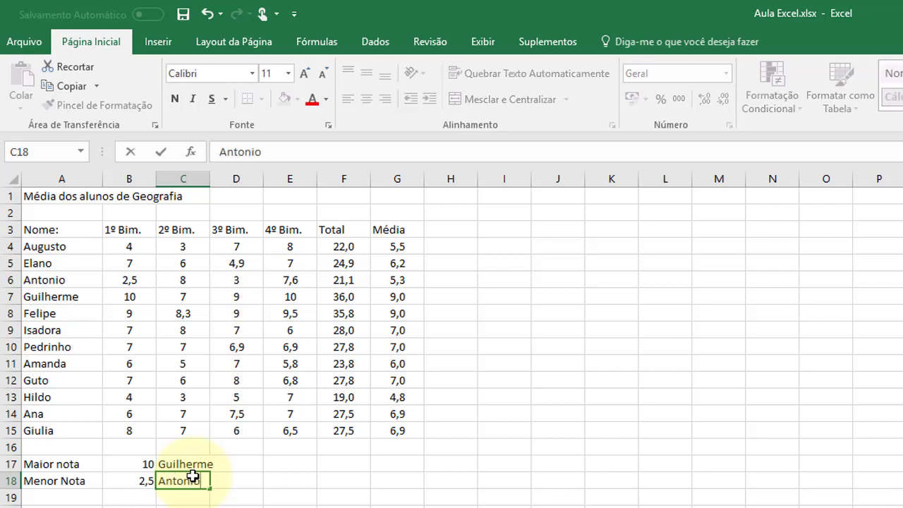
key(Return)
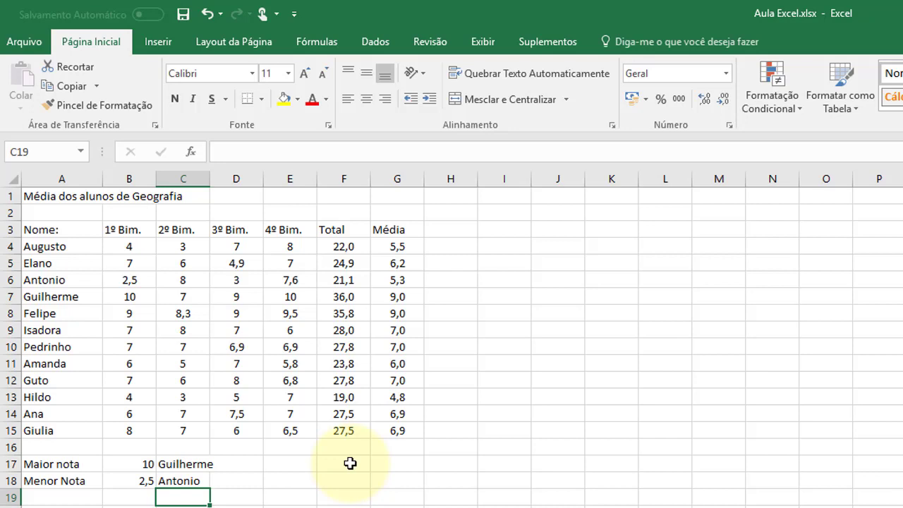
click(346, 462)
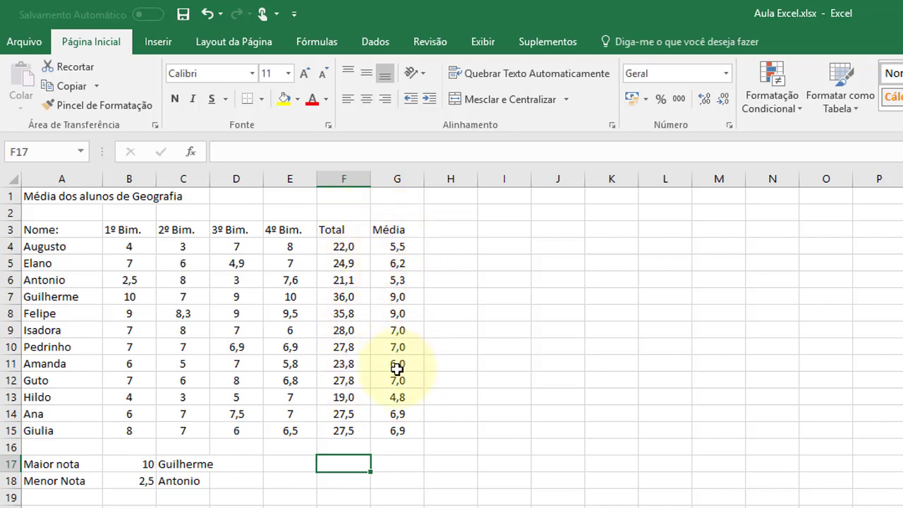
click(289, 445)
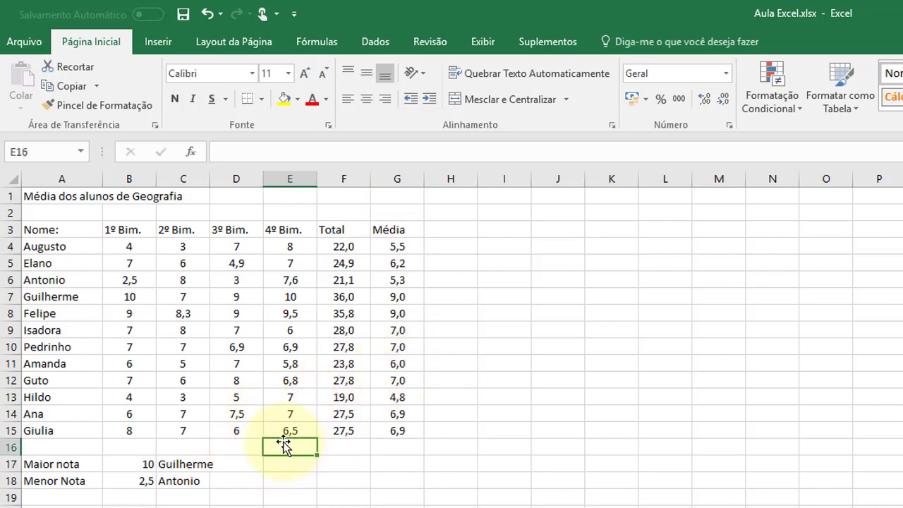
Type the labels 'valor minimo' in E16 and 'valor maximo' in E17
text(val)
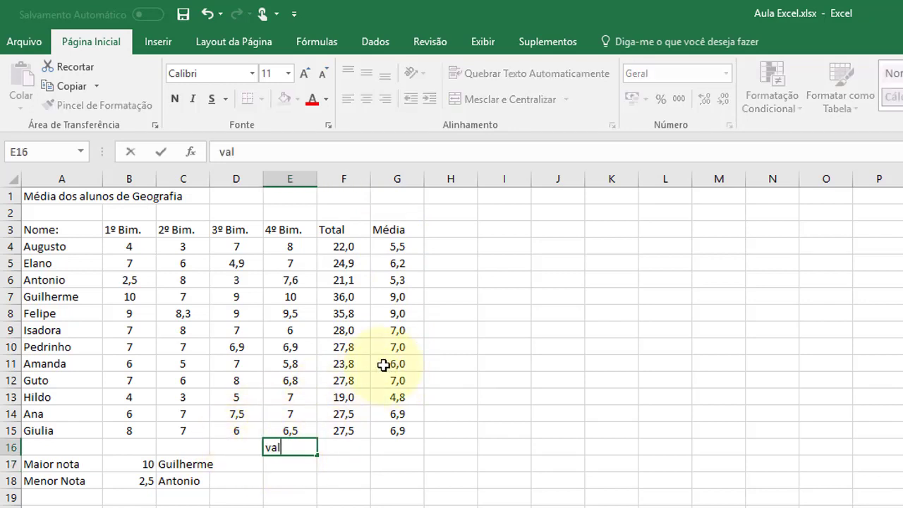
text(or )
text(min)
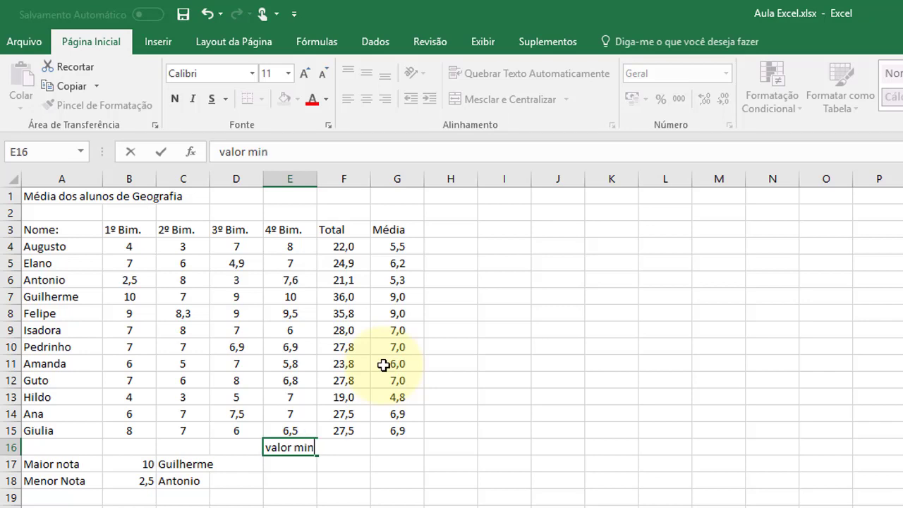
text(imo)
key(Return)
text(v)
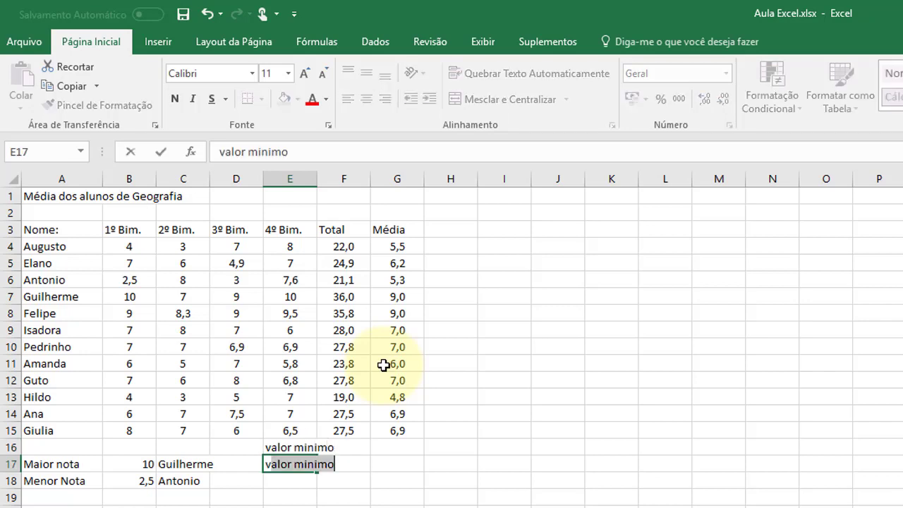
text(max)
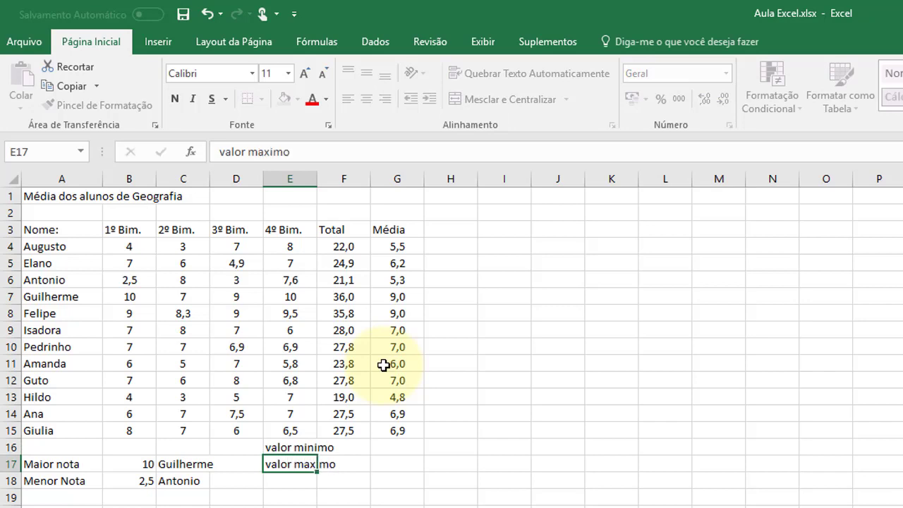
key(Return)
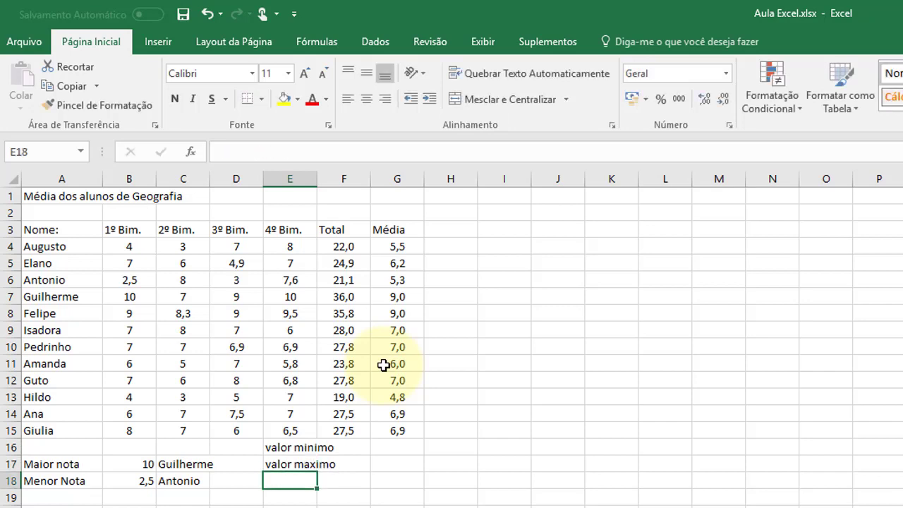
Widen column E and enter =MÍNIMO(F4:F15) in F16, showing the minimum total 19,0
drag(319, 178, 346, 178)
click(365, 453)
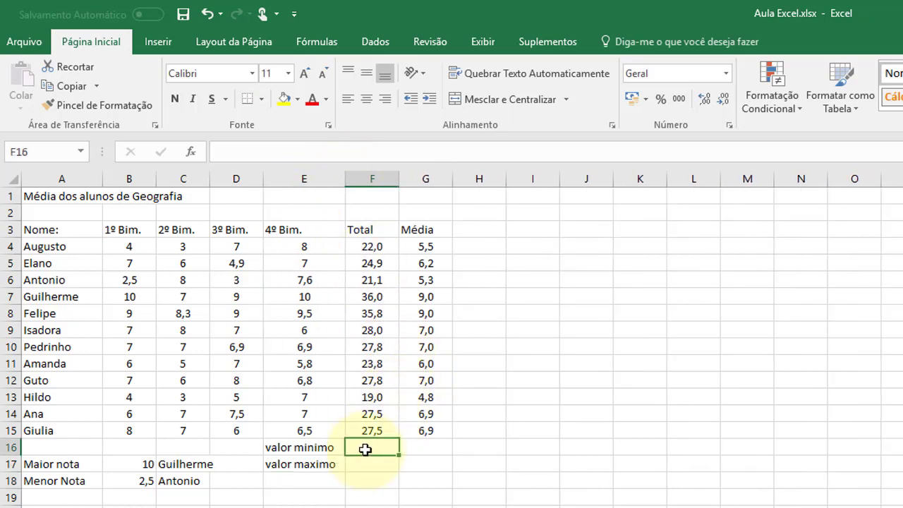
text(=)
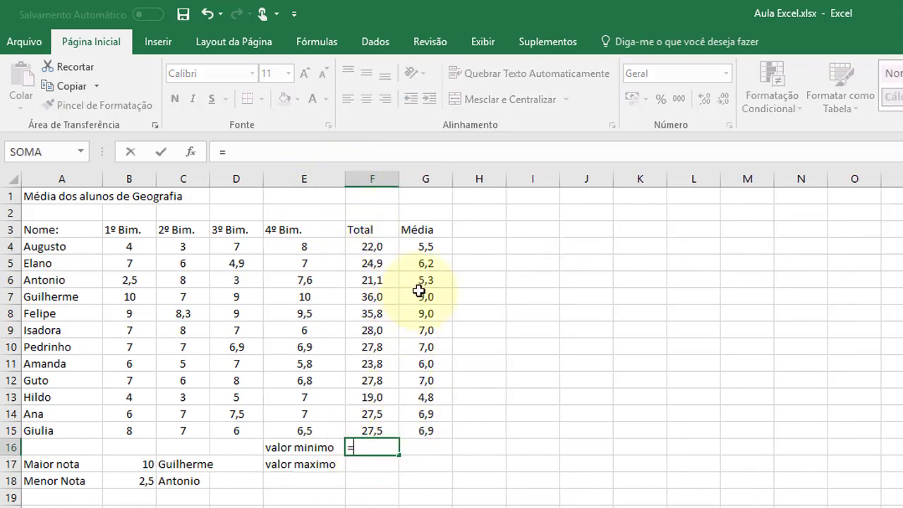
text(minimo()
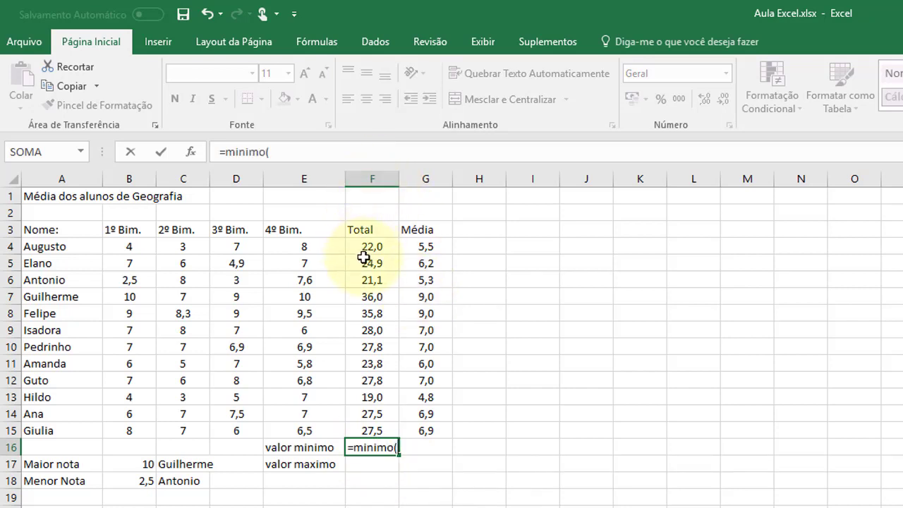
drag(371, 246, 378, 431)
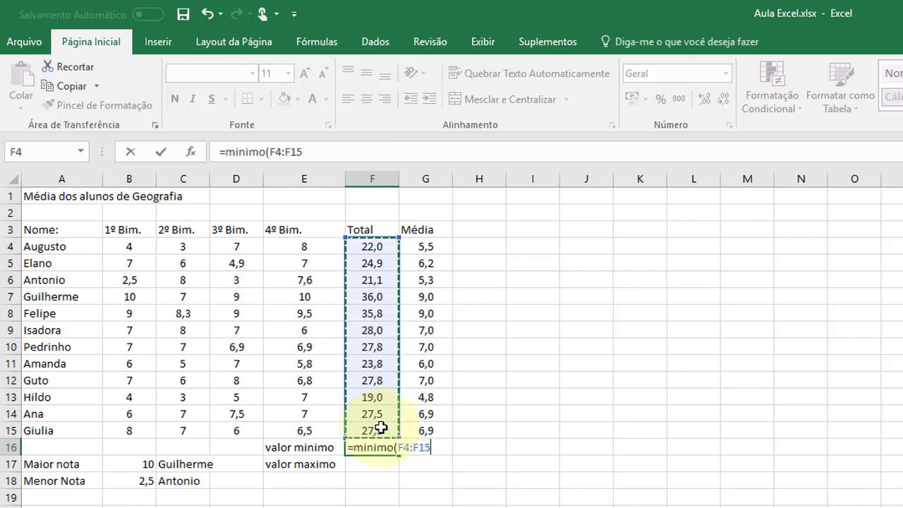
key(Return)
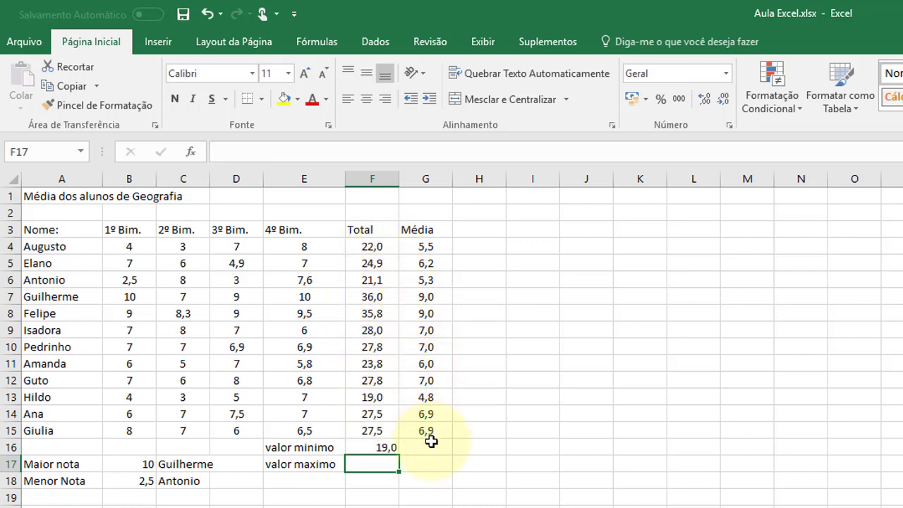
click(374, 396)
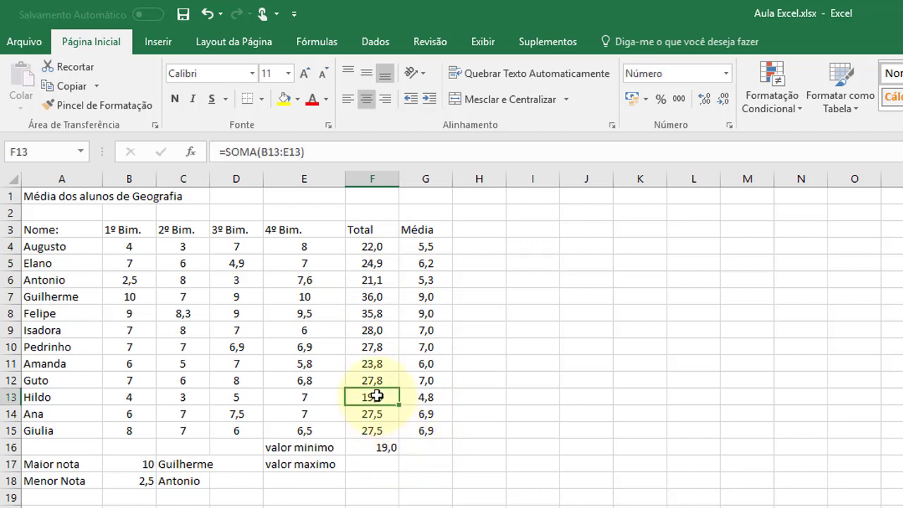
Enter =MÁXIMO(F4:F15) in F17, showing the maximum total 36,0
click(367, 466)
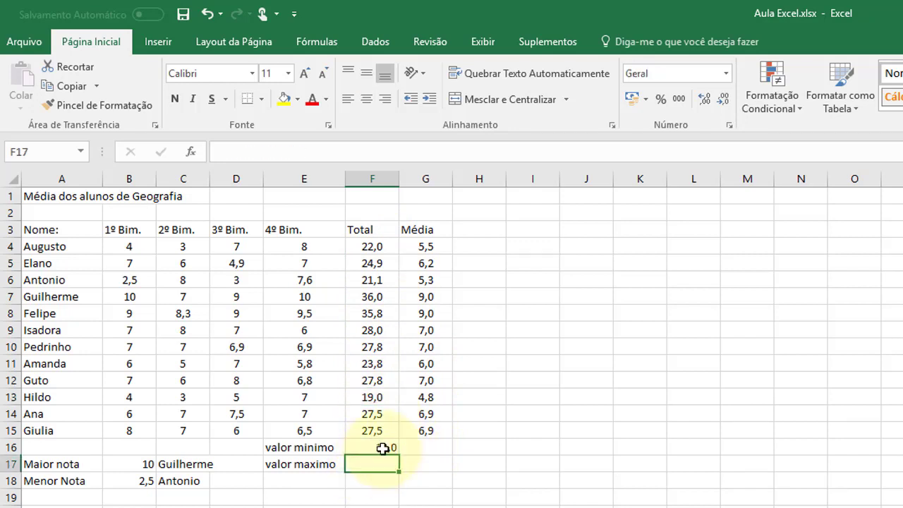
text(=maximo()
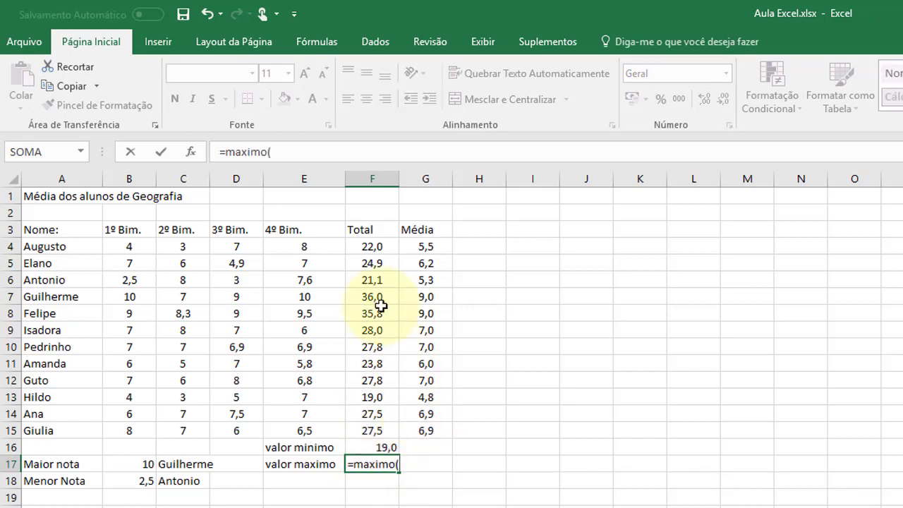
drag(374, 243, 372, 430)
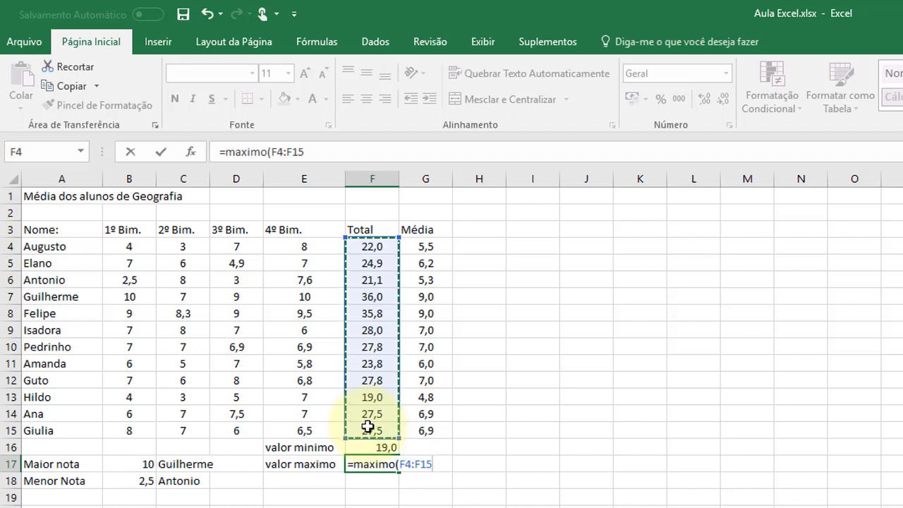
text())
key(Return)
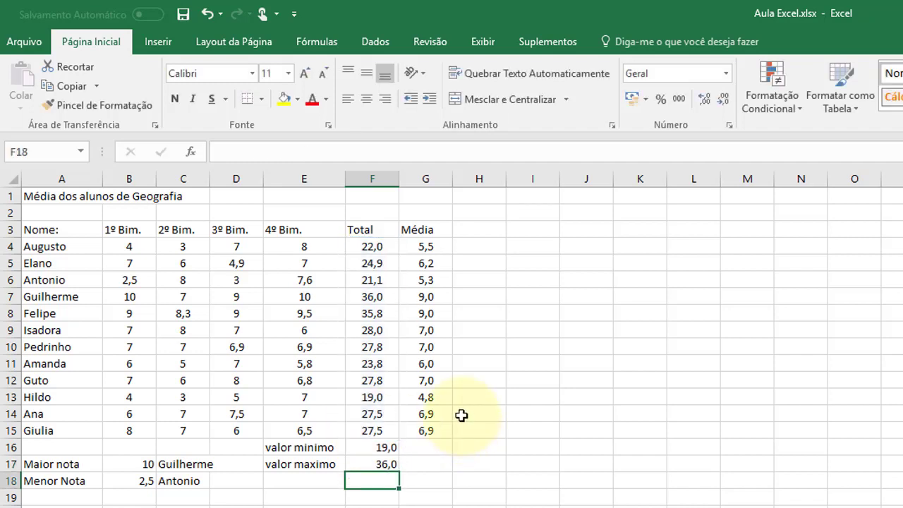
Copy the minimum formula from F16 to G16, giving the lowest average 4,8
click(385, 464)
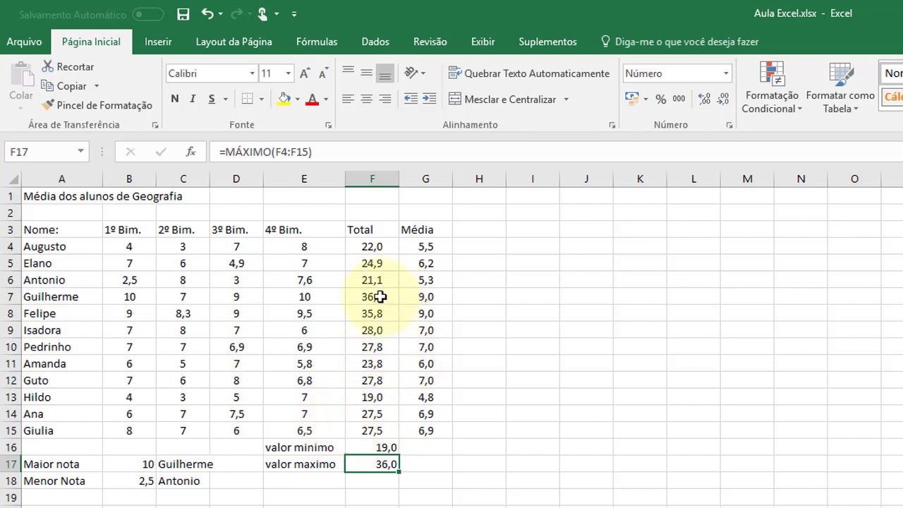
click(380, 446)
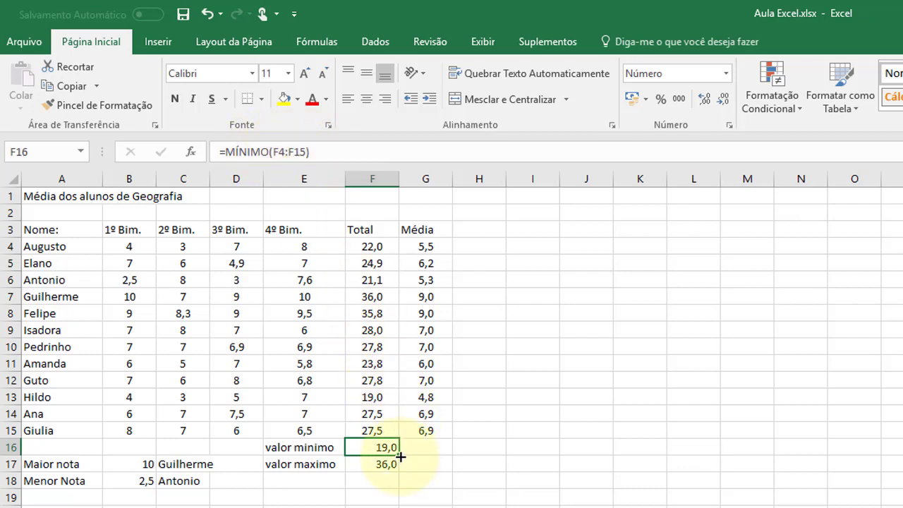
drag(401, 455, 439, 454)
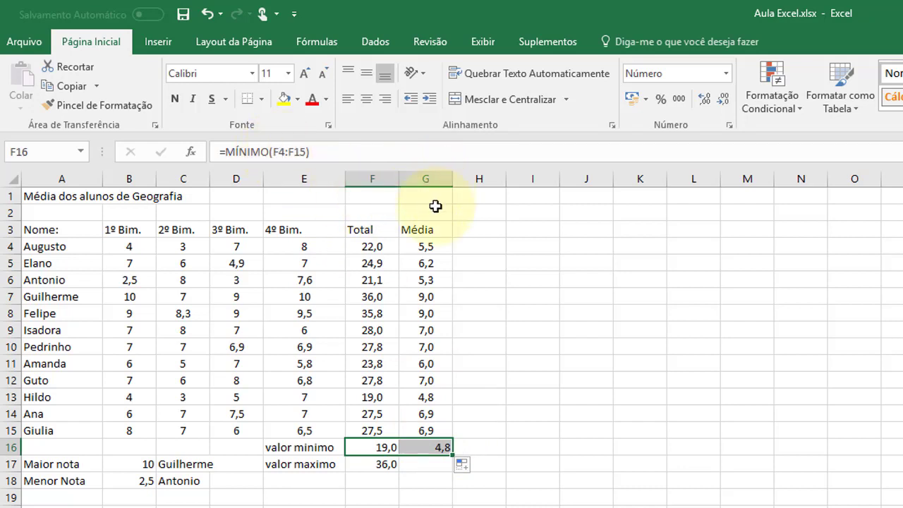
click(436, 431)
click(429, 452)
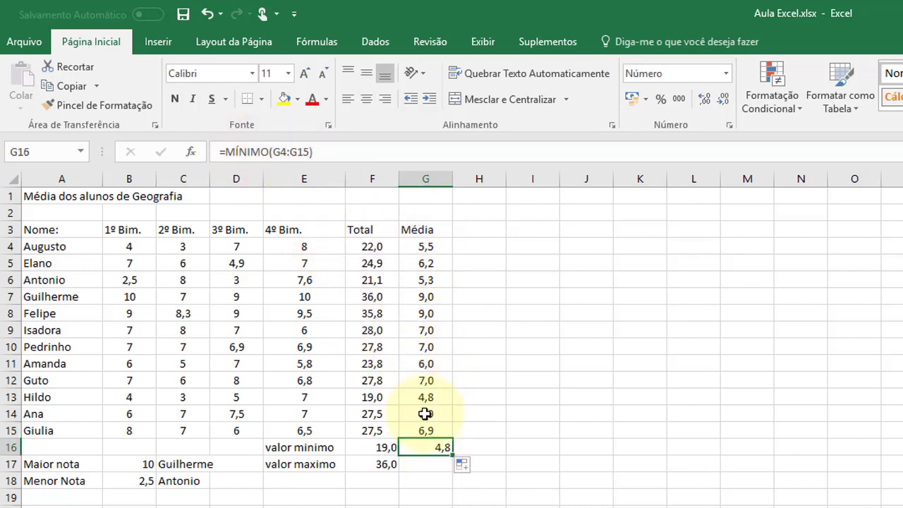
Copy the maximum formula from F17 to G17, giving the highest average 9,0
click(381, 465)
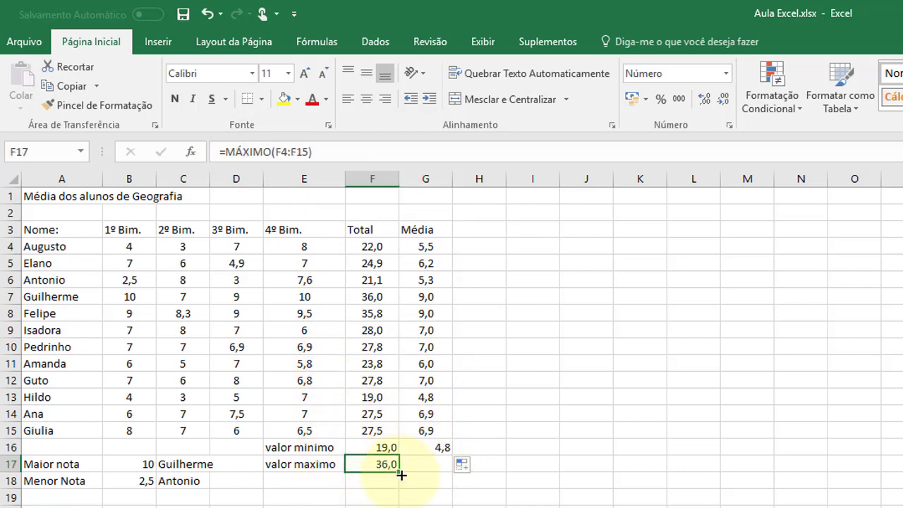
drag(401, 476, 448, 470)
click(425, 500)
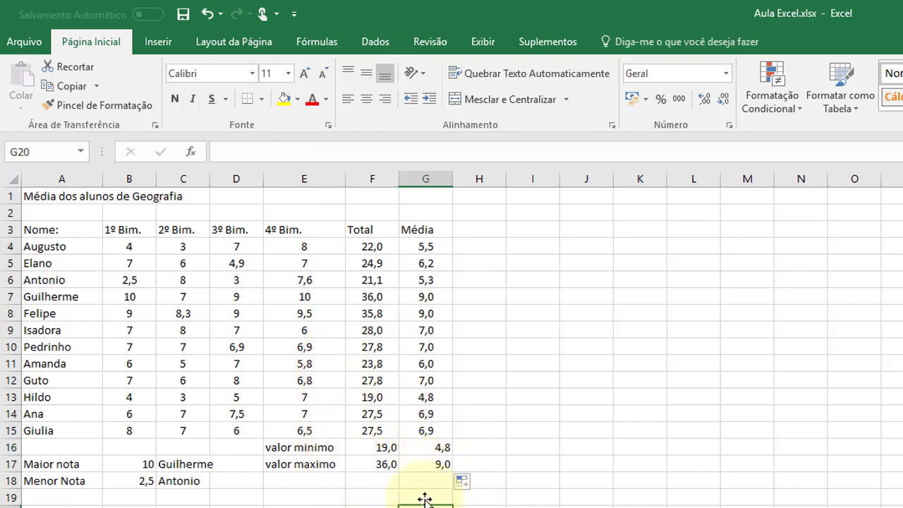
click(423, 464)
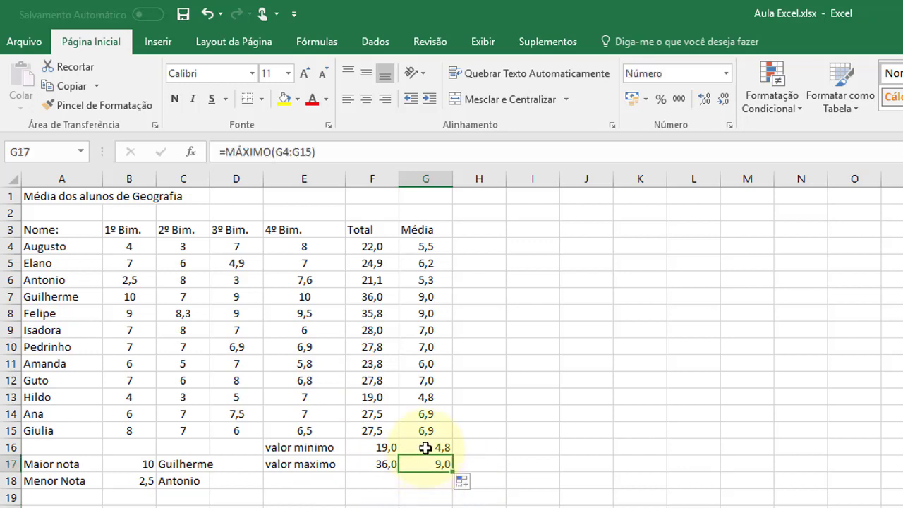
click(426, 447)
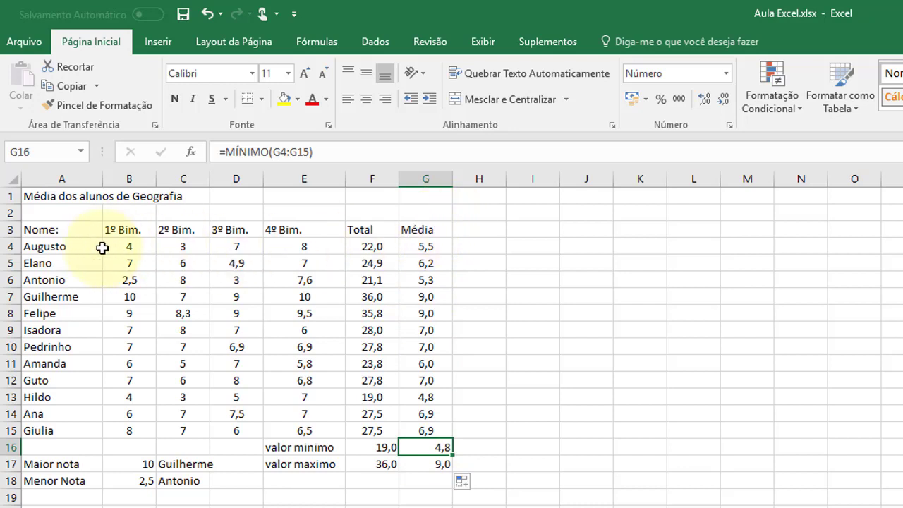
click(433, 466)
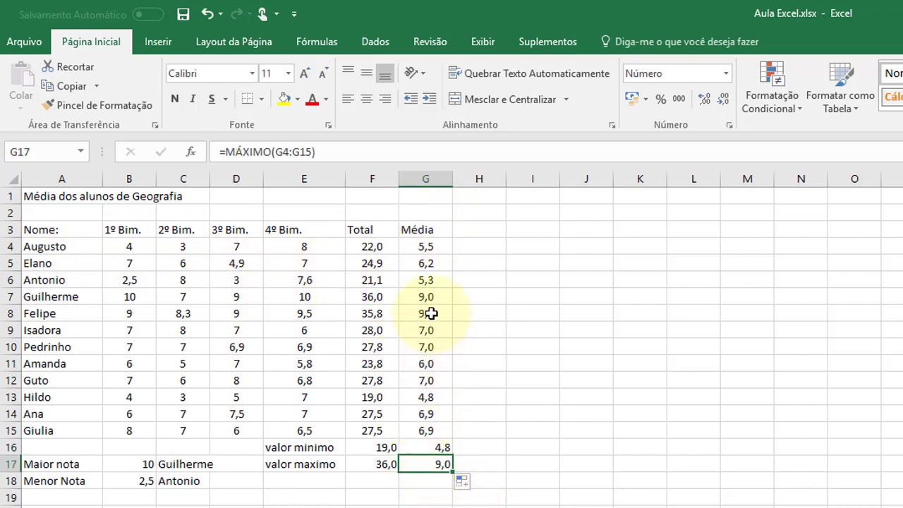
click(431, 313)
click(442, 298)
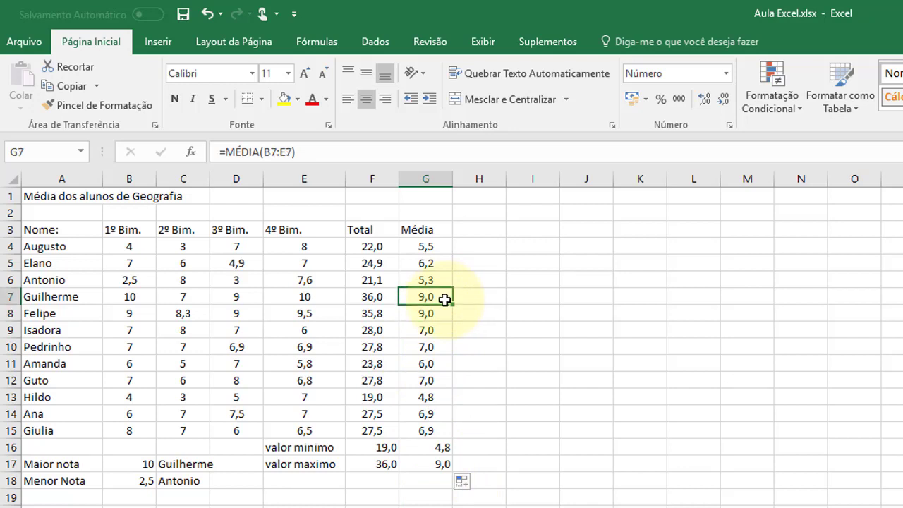
click(434, 313)
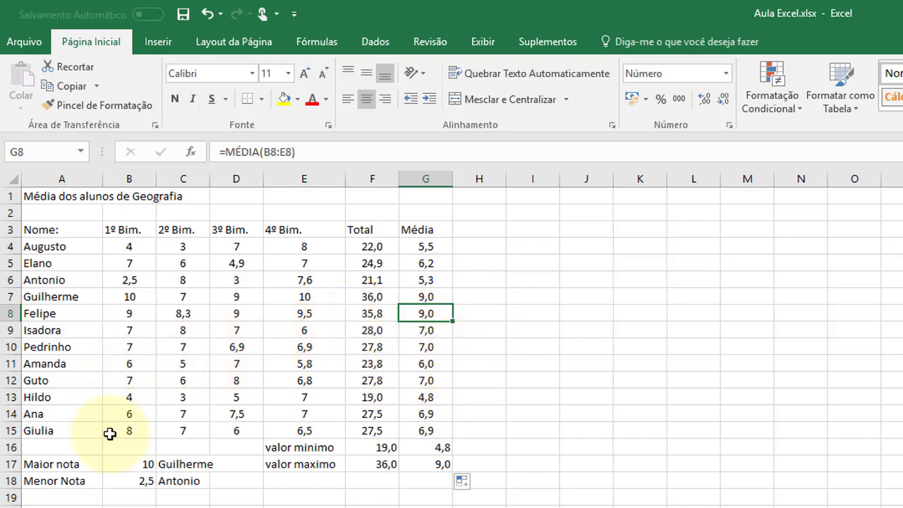
click(312, 330)
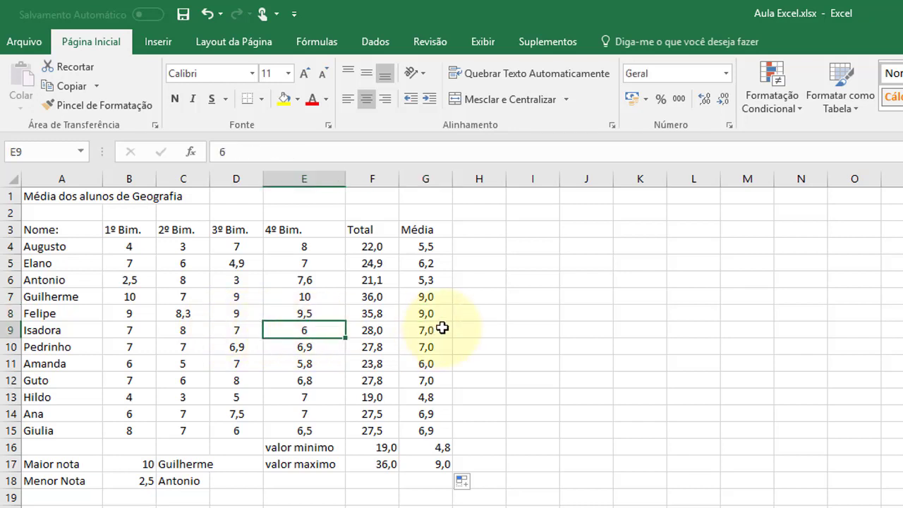
Change the 4º Bim. grade in E9 to 8 and check the updated average
text(8)
key(Return)
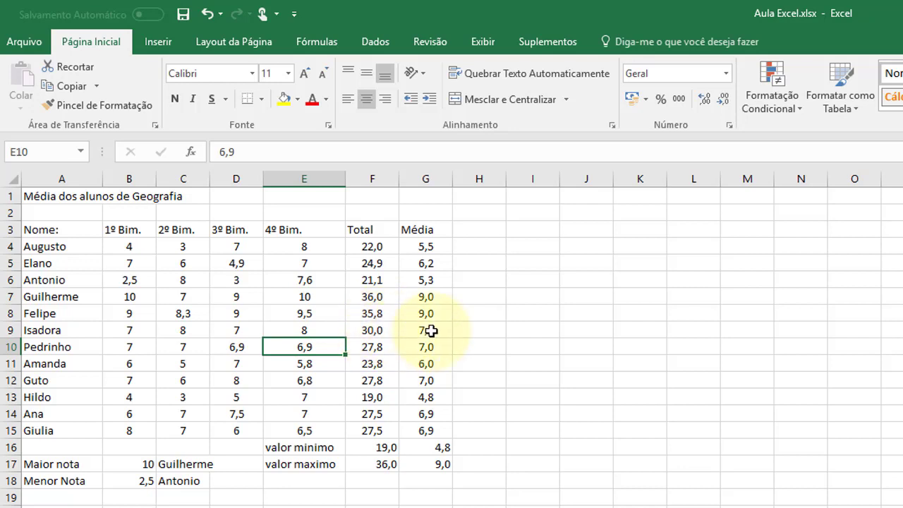
click(431, 331)
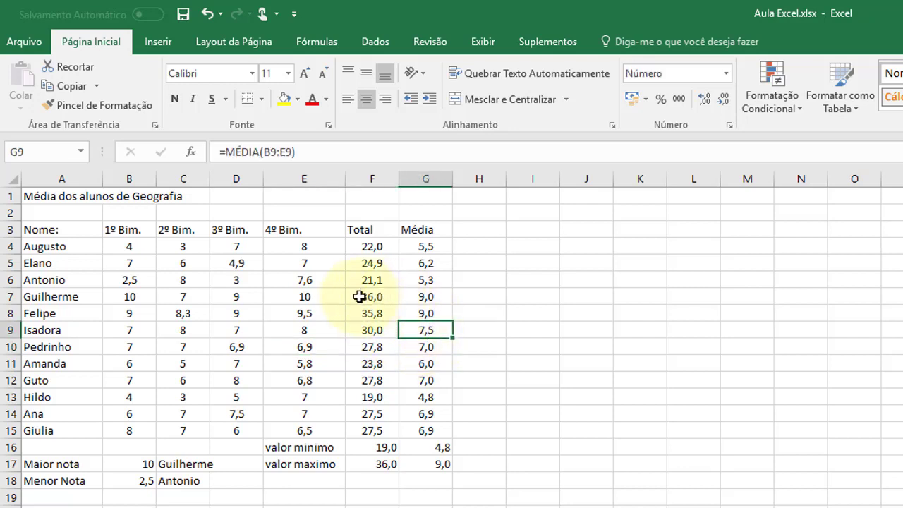
Change the 4º Bim. grade in E7 to 9 and review the updated maximum in B17
click(309, 295)
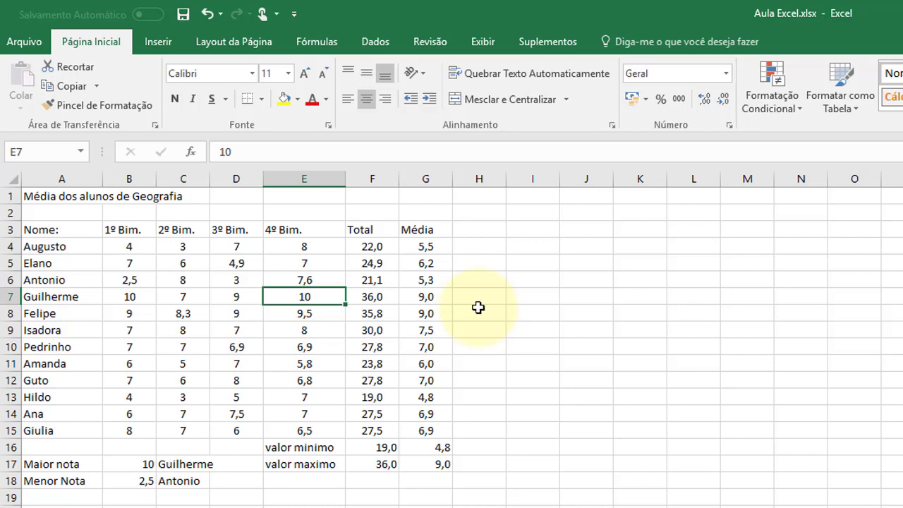
click(317, 314)
click(322, 295)
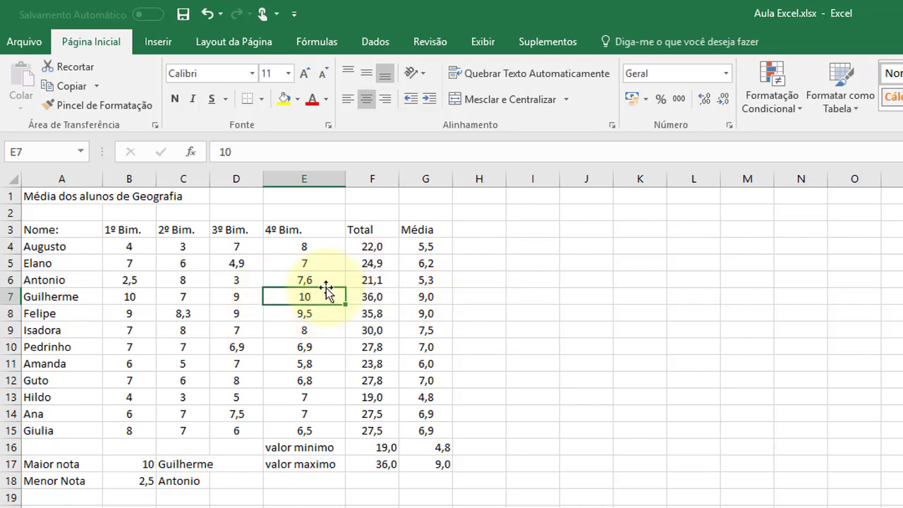
text(9)
key(Return)
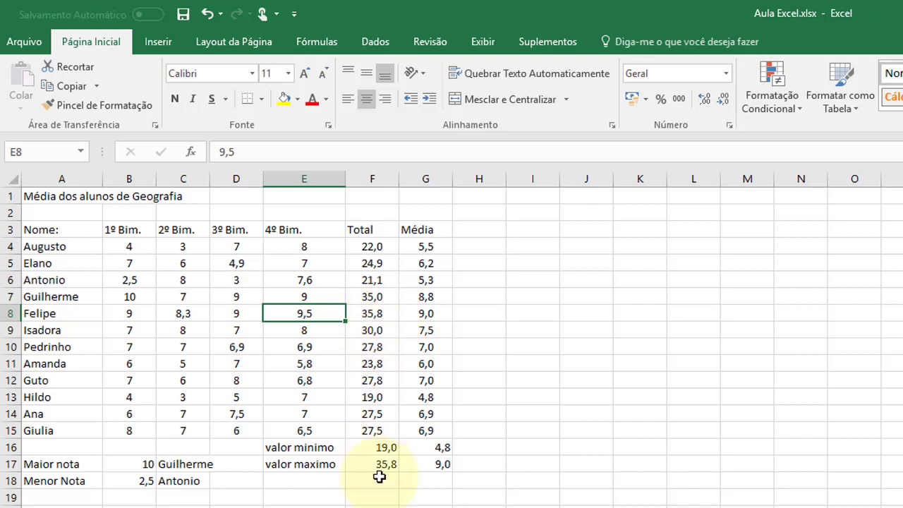
click(126, 462)
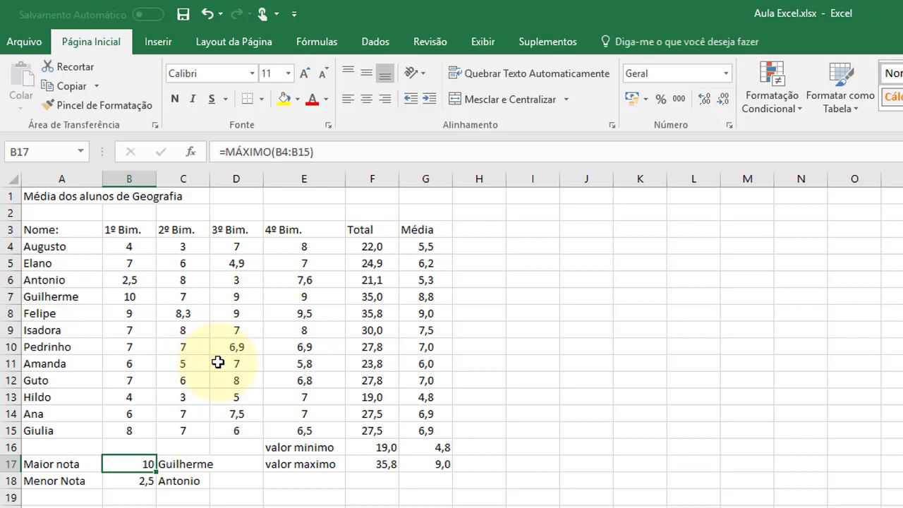
Review the SOMA, MÉDIA, MÁXIMO and MÍNIMO formulas in the Total, Média and B17/B18 cells
click(363, 232)
click(373, 258)
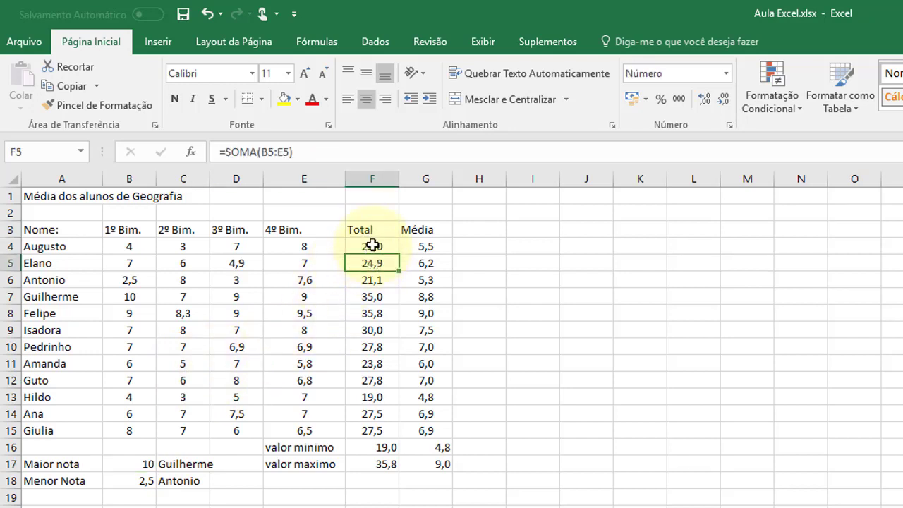
click(372, 245)
click(426, 246)
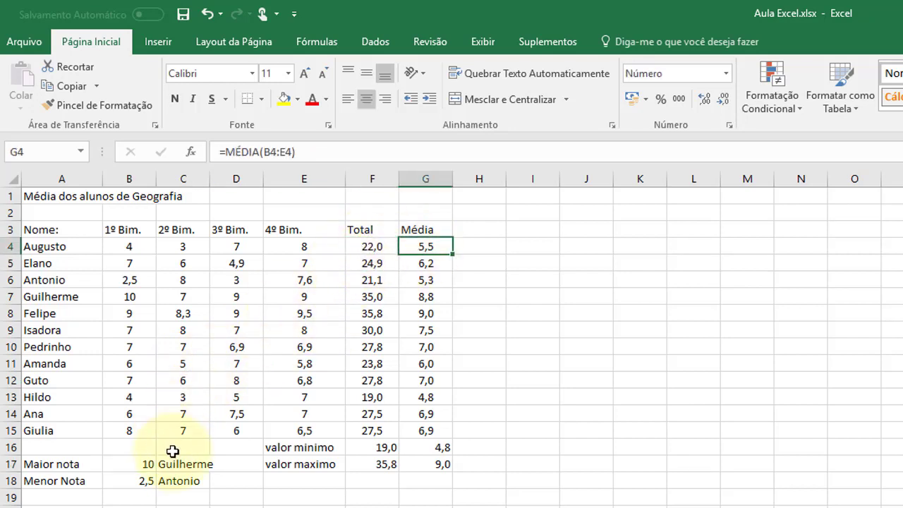
click(132, 464)
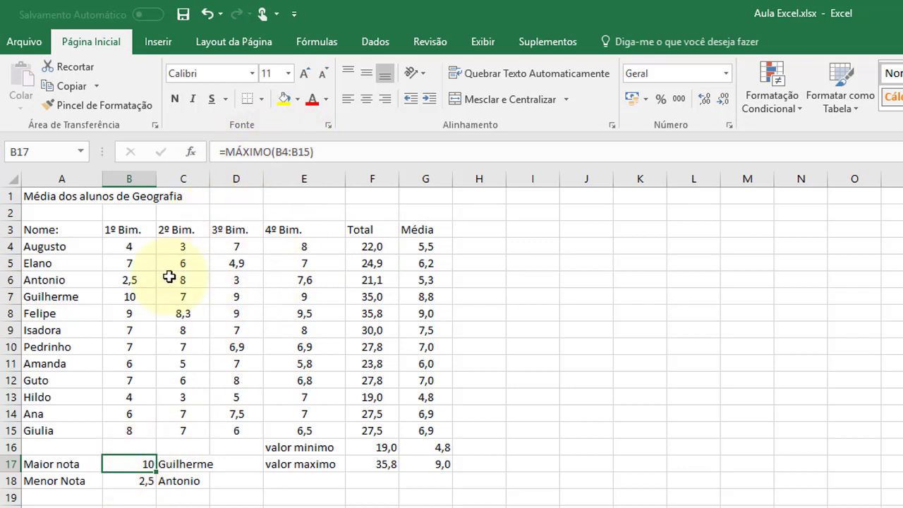
click(133, 480)
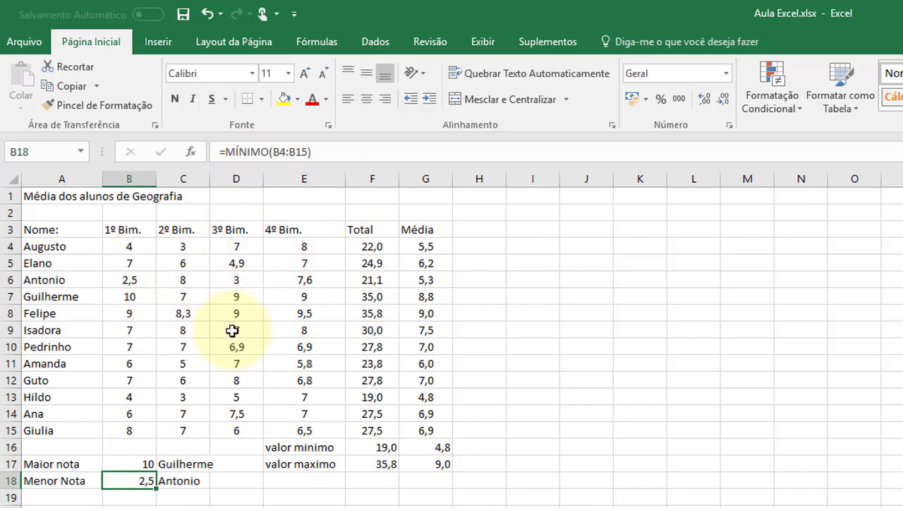
Widen column C slightly so the student names fit
click(237, 499)
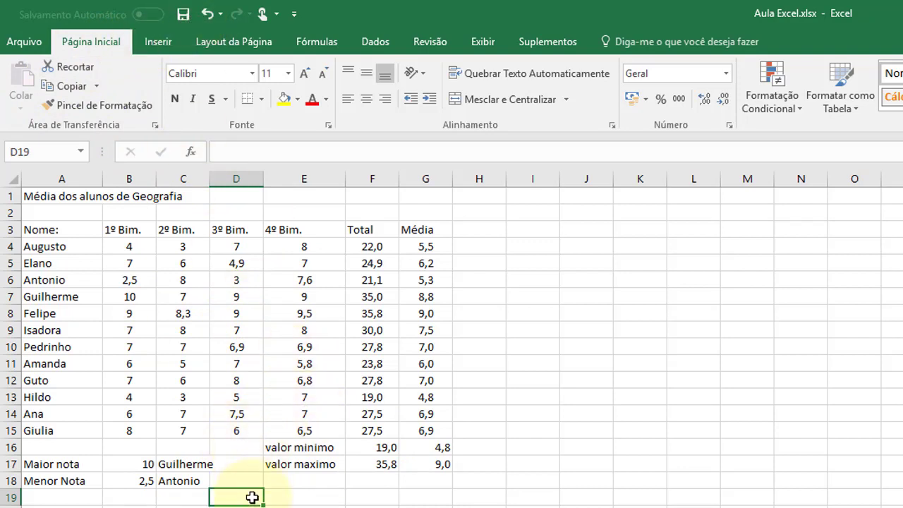
click(236, 479)
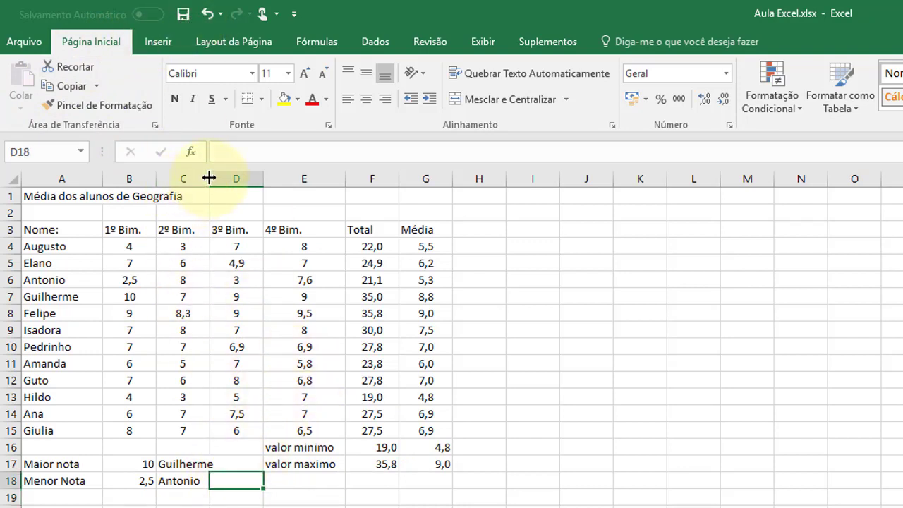
drag(209, 178, 217, 178)
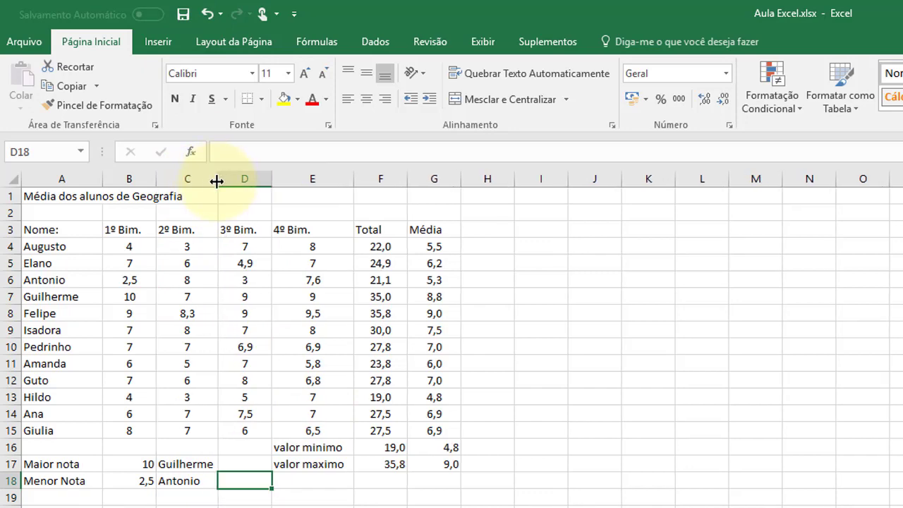